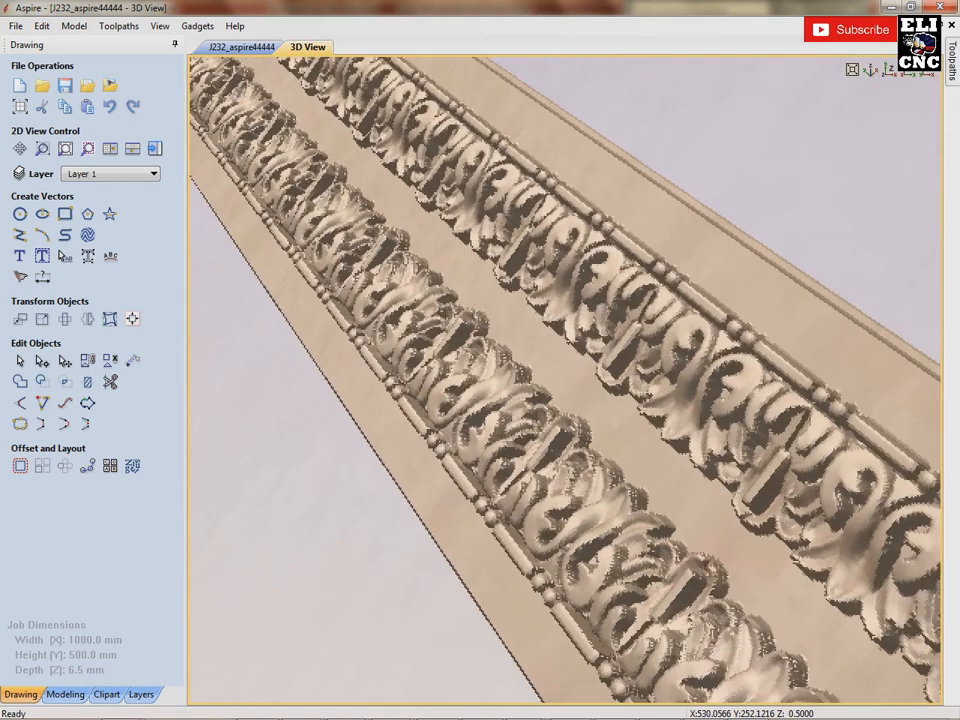
# Step: Examine the carved acanthus-leaf moulding relief in the 3D view from several angles, close up and as a whole strip
pyautogui.scroll(5, 565, 380)
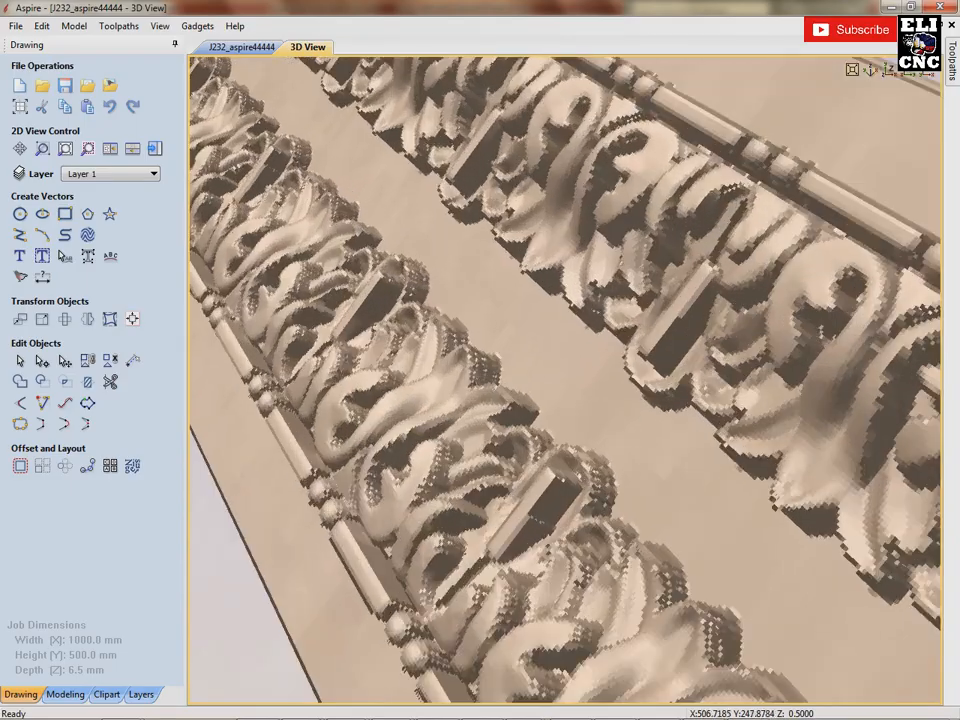
pyautogui.moveTo(411, 466); pyautogui.dragTo(490, 466)
pyautogui.scroll(-8, 565, 380)
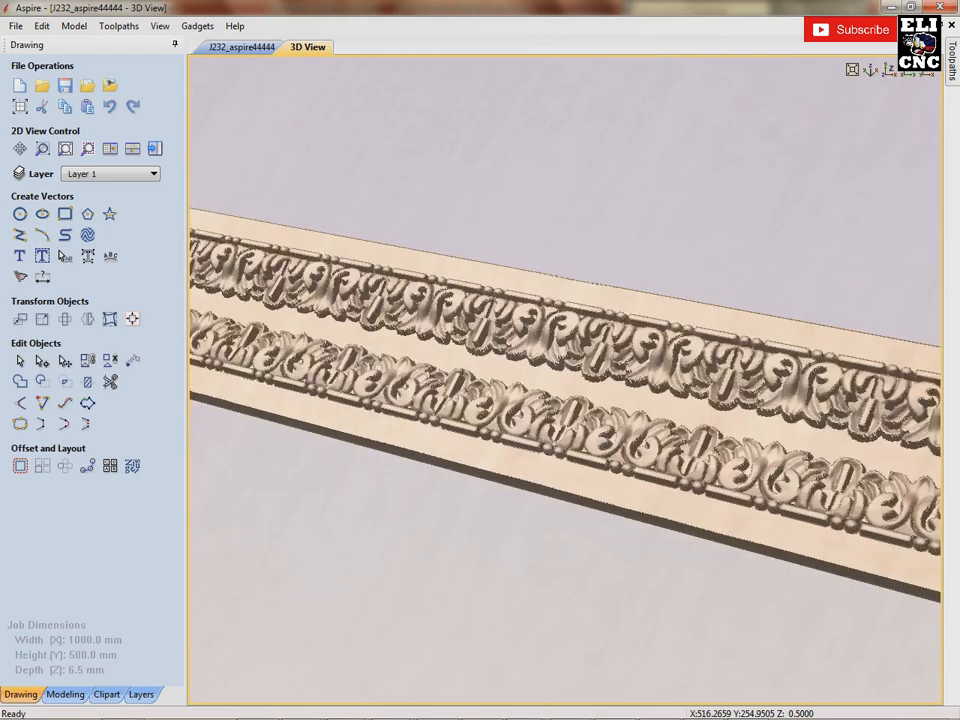
pyautogui.moveTo(600, 400); pyautogui.dragTo(645, 325)
pyautogui.moveTo(600, 380); pyautogui.dragTo(570, 382)
pyautogui.scroll(5, 565, 380)
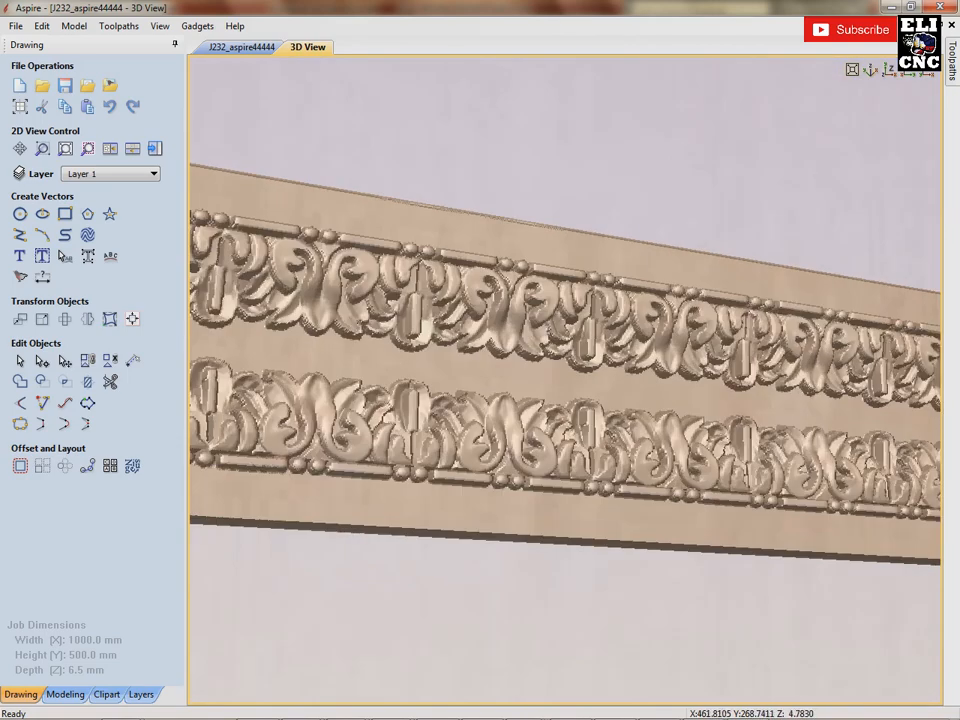
pyautogui.scroll(5, 565, 400)
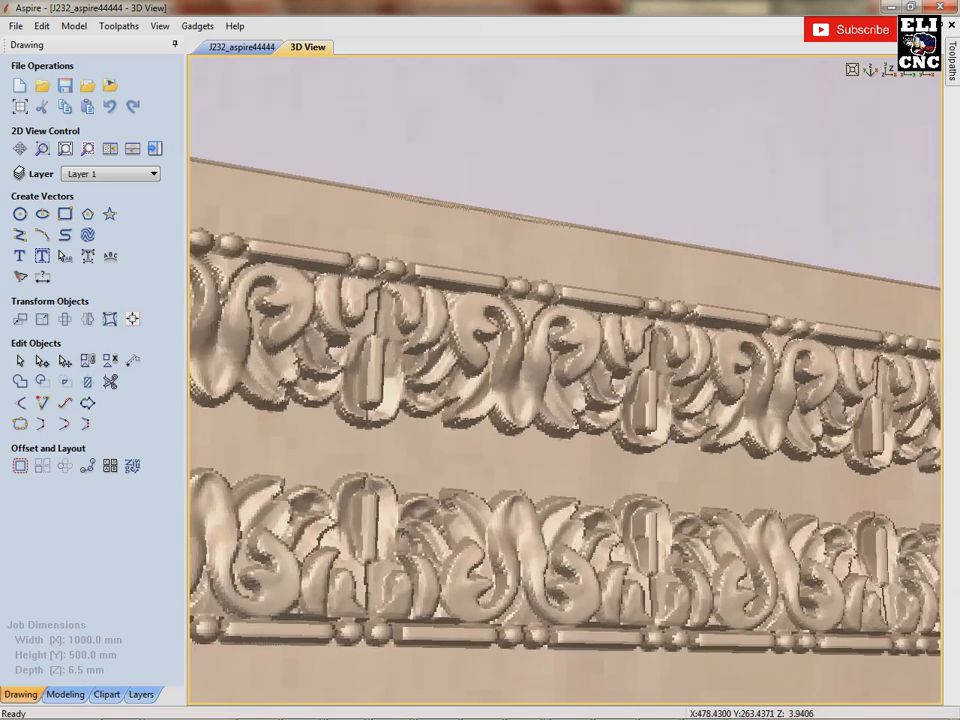
pyautogui.scroll(5, 565, 390)
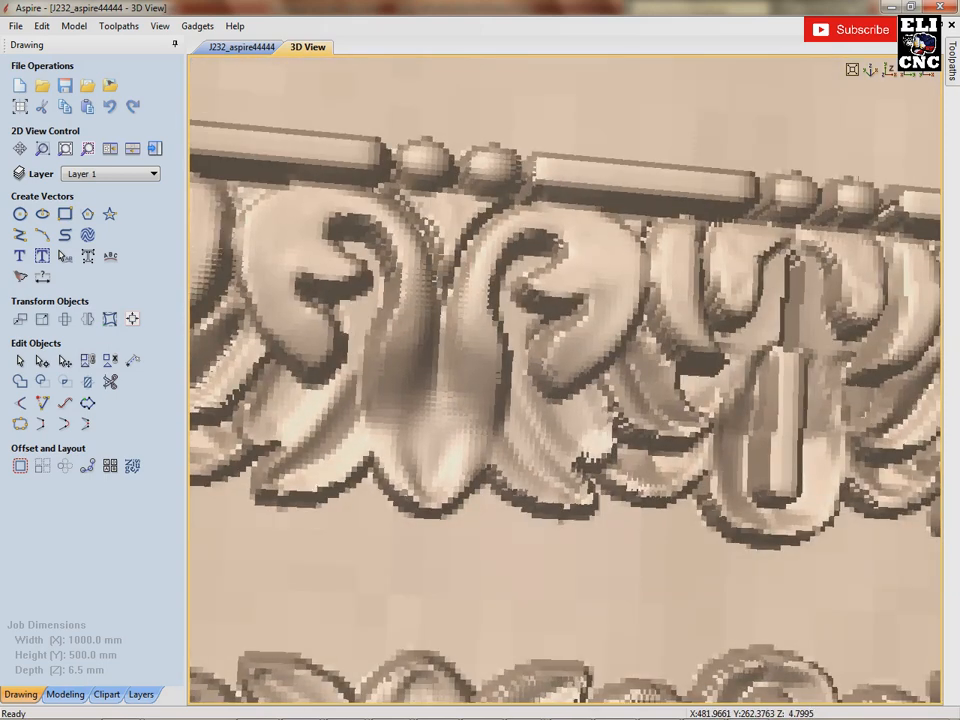
pyautogui.scroll(3, 565, 390)
pyautogui.scroll(-8, 565, 380)
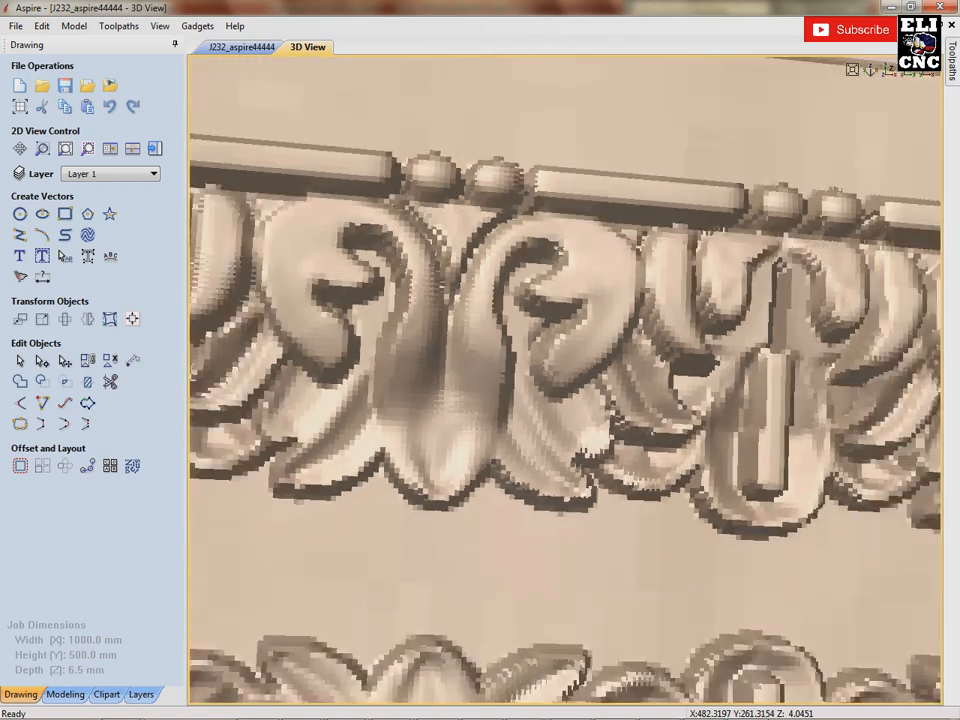
pyautogui.moveTo(565, 390); pyautogui.dragTo(510, 360)
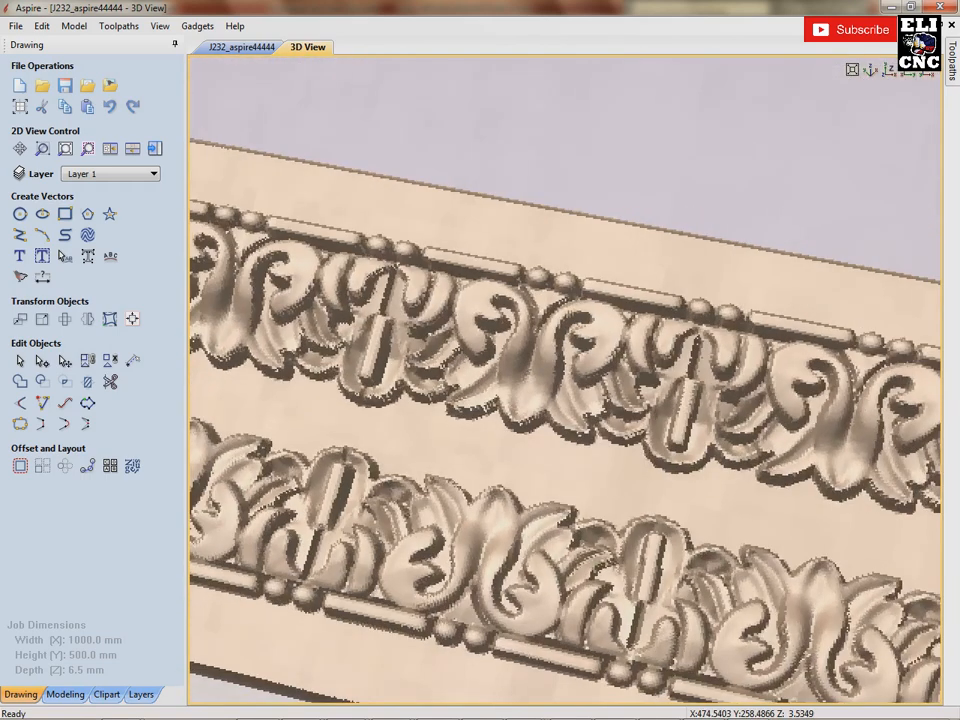
pyautogui.moveTo(565, 390); pyautogui.dragTo(500, 340)
pyautogui.scroll(-2, 565, 380)
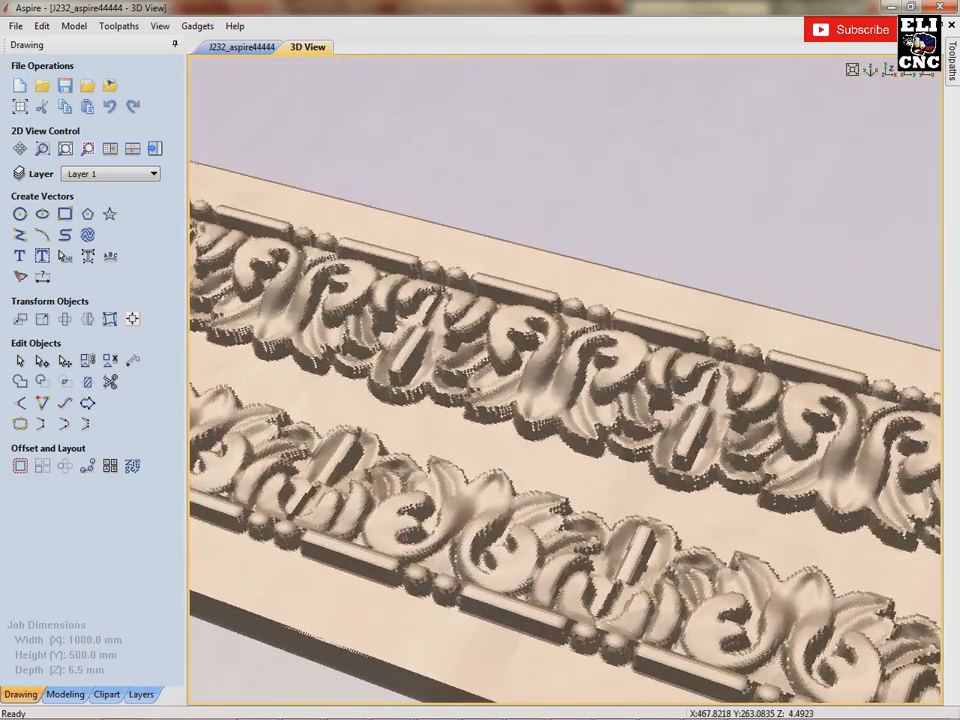
pyautogui.moveTo(560, 450); pyautogui.dragTo(595, 420)
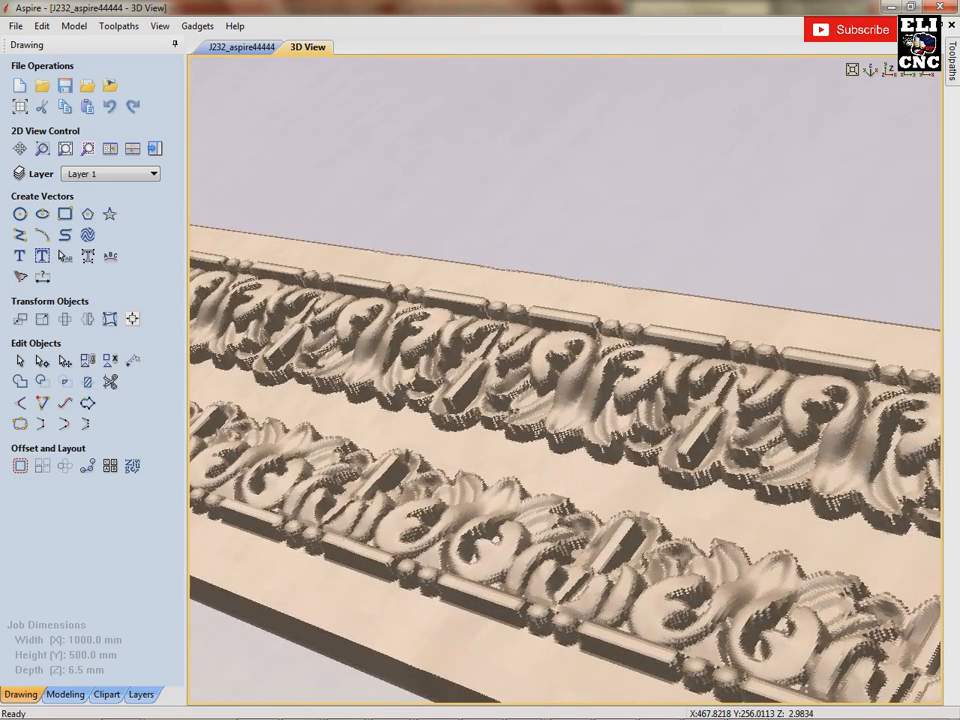
pyautogui.moveTo(600, 425); pyautogui.dragTo(530, 438)
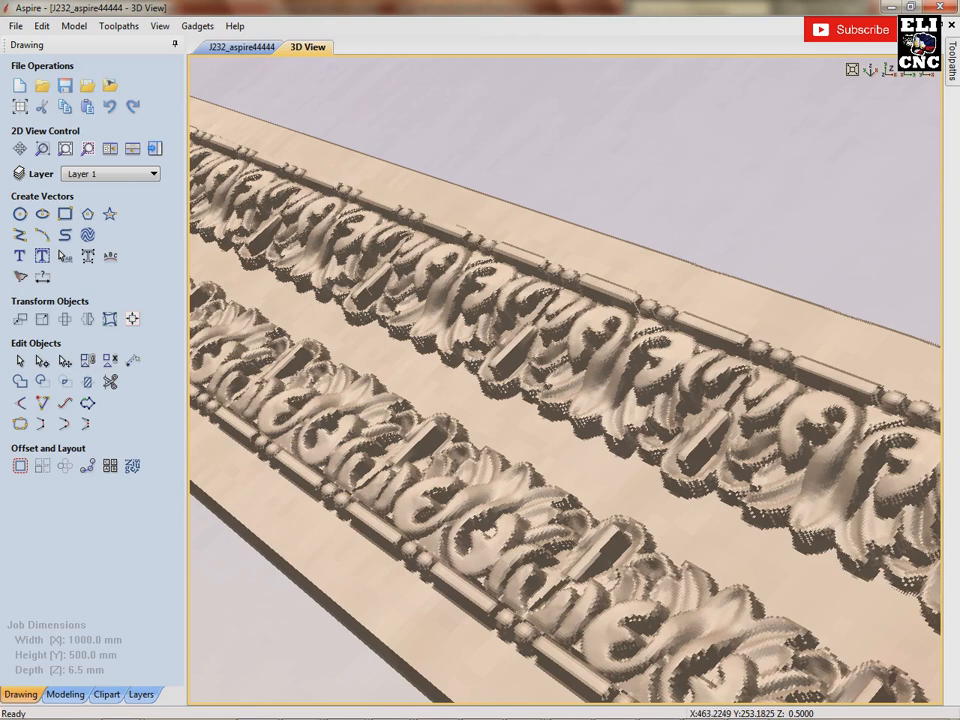
pyautogui.moveTo(560, 380); pyautogui.dragTo(510, 392)
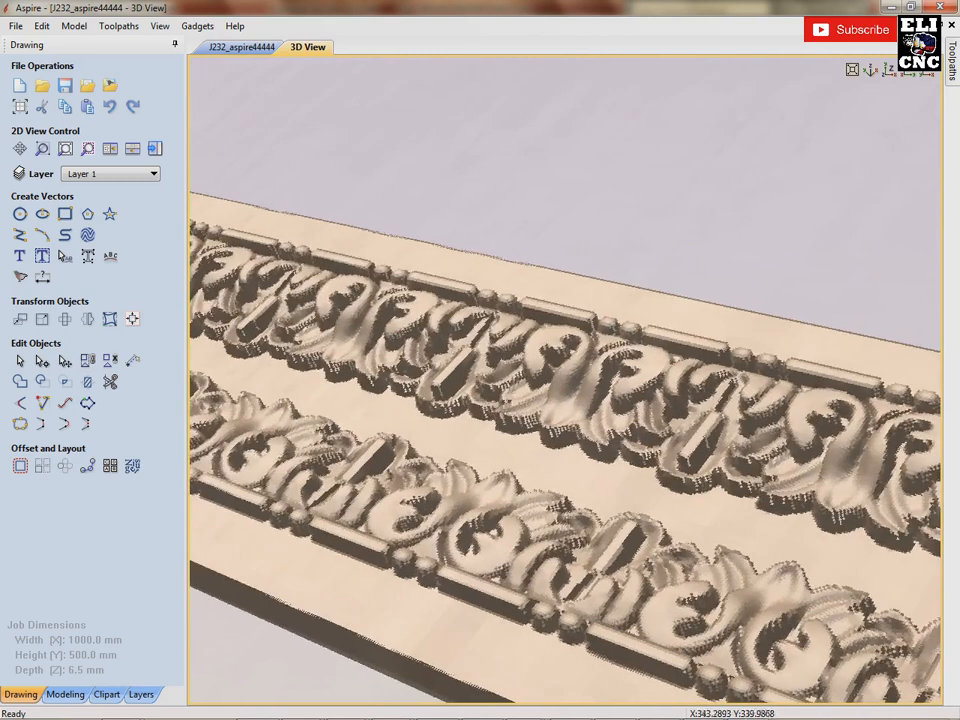
# Step: In the 2D view, draw a square-cornered rectangle about 240 by 31 mm around the upper ornament row near the strip's start
pyautogui.press('F2')
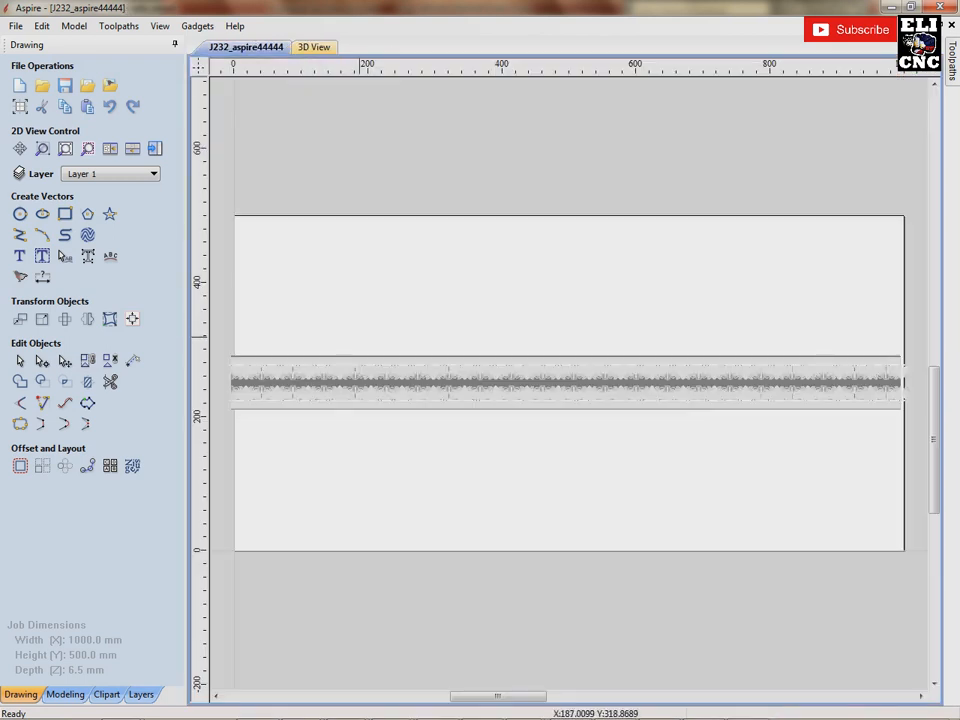
pyautogui.scroll(10, 300, 366)
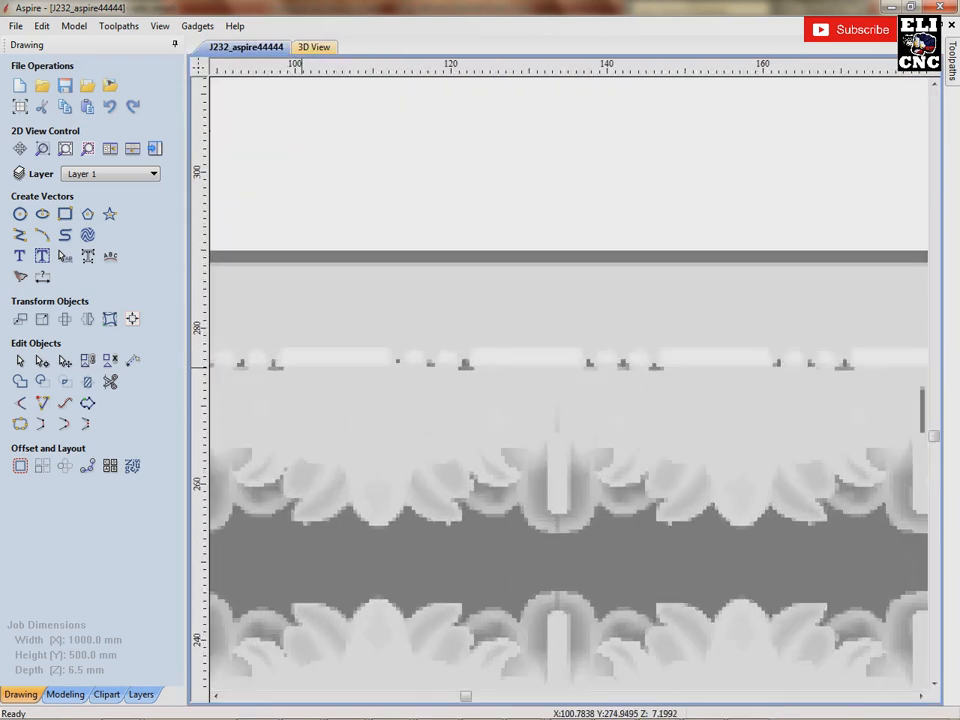
pyautogui.scroll(-6, 301, 366)
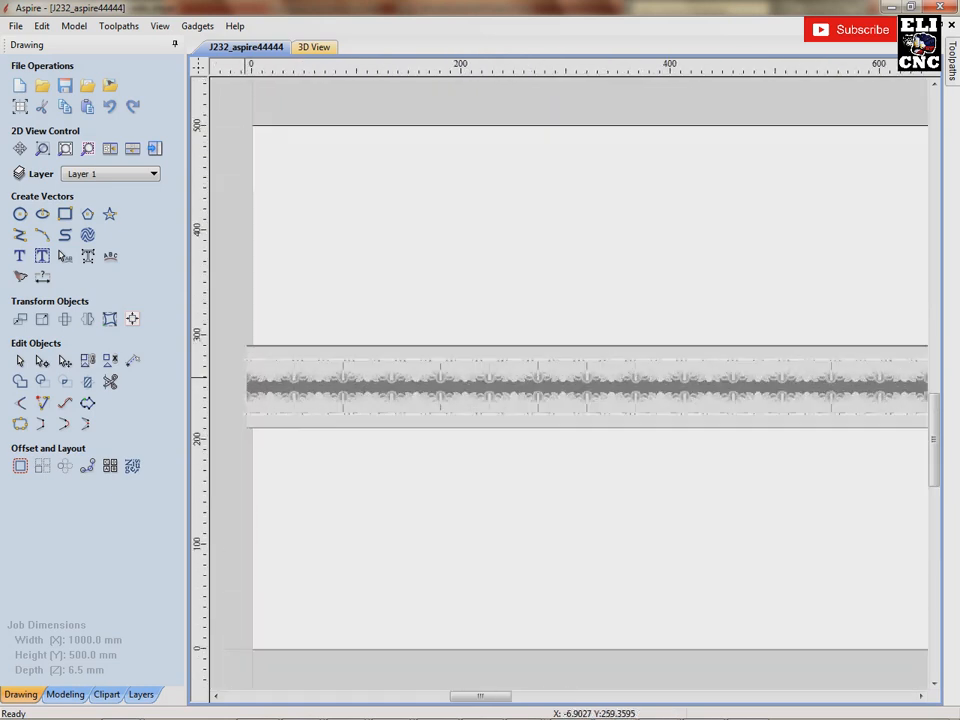
pyautogui.scroll(2, 320, 366)
pyautogui.scroll(1, 327, 364)
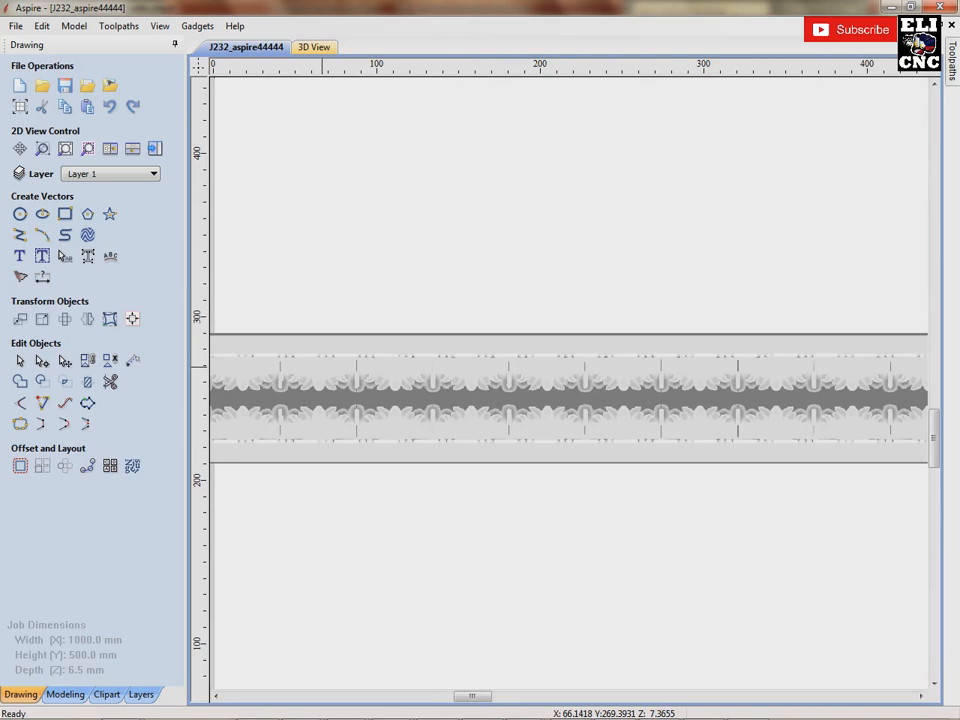
pyautogui.click(65, 213)
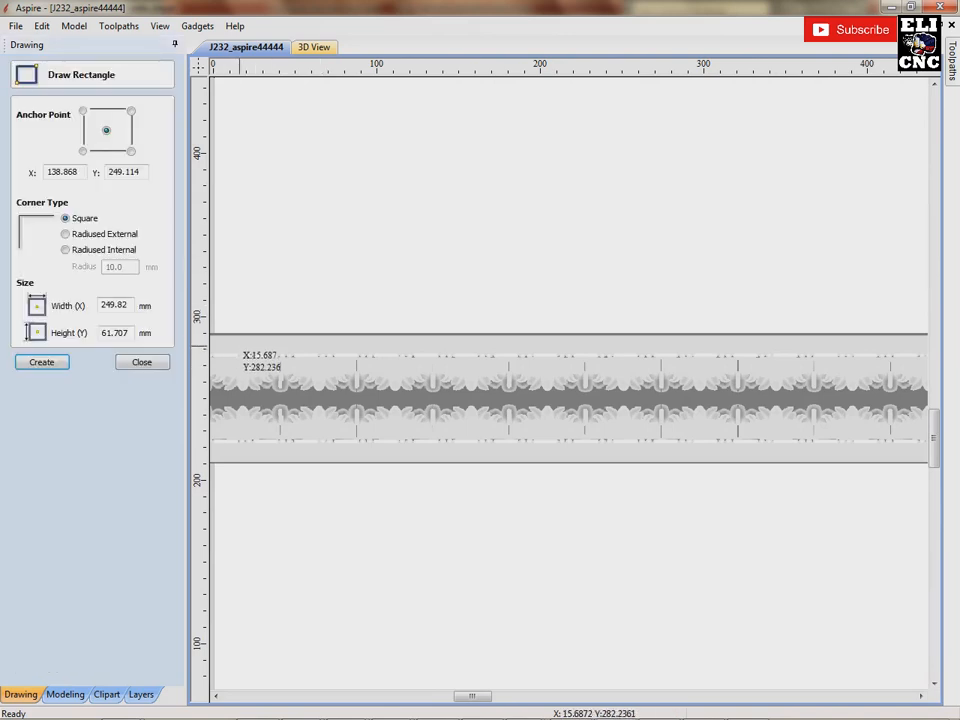
pyautogui.moveTo(237, 345); pyautogui.dragTo(632, 398)
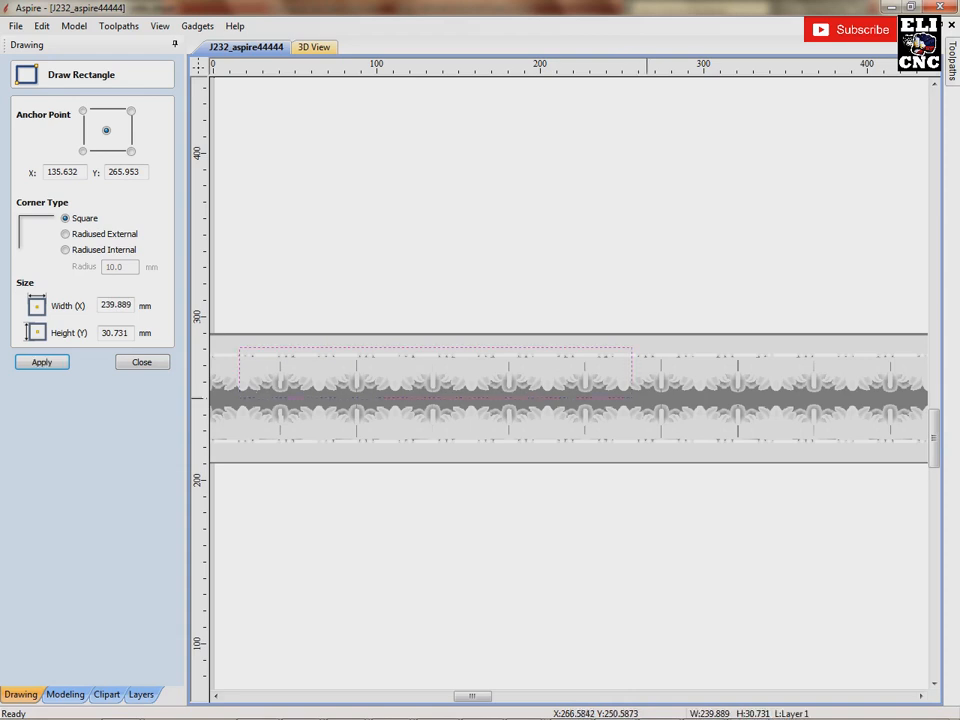
pyautogui.click(42, 362)
pyautogui.click(142, 362)
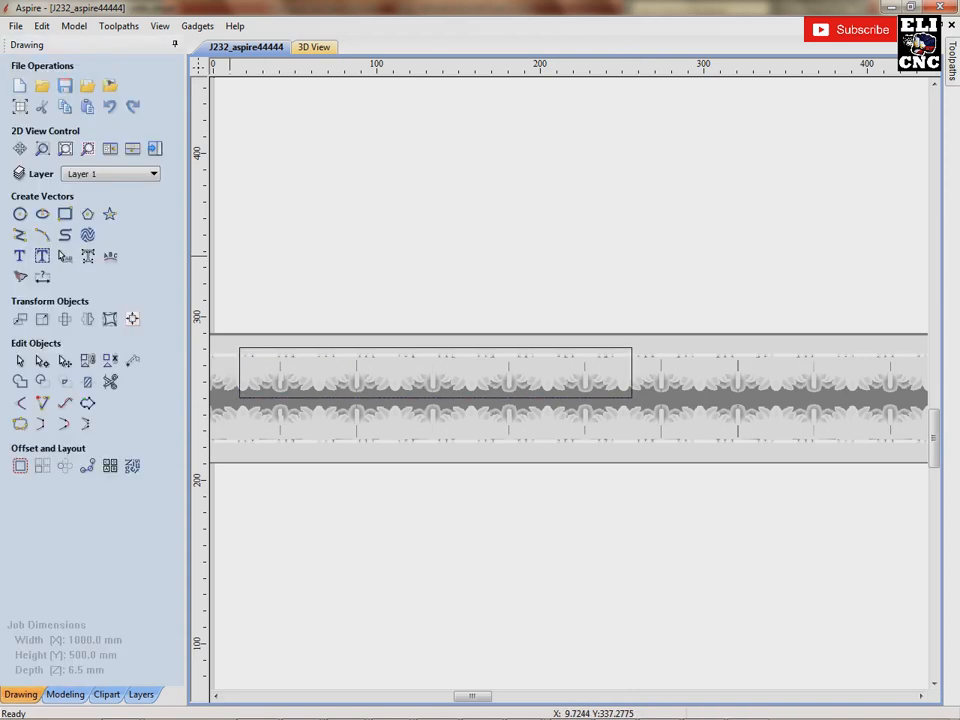
pyautogui.click(65, 694)
pyautogui.click(106, 694)
pyautogui.click(141, 694)
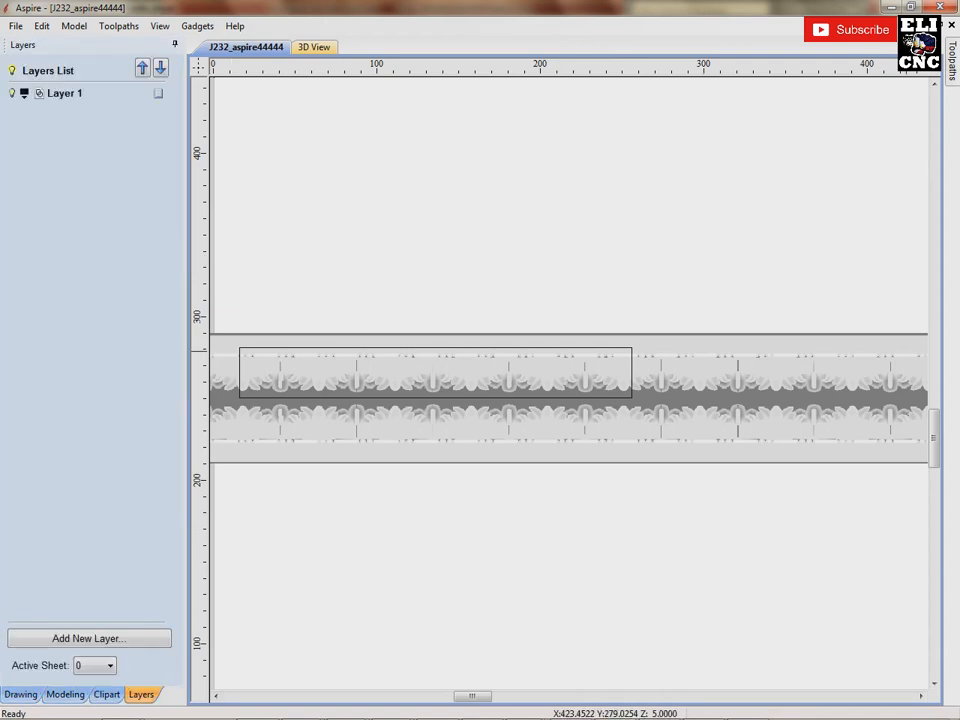
# Step: Start a 3D finish machining toolpath and select the rectangle around the upper ornament row as its vector
pyautogui.moveTo(952, 62)
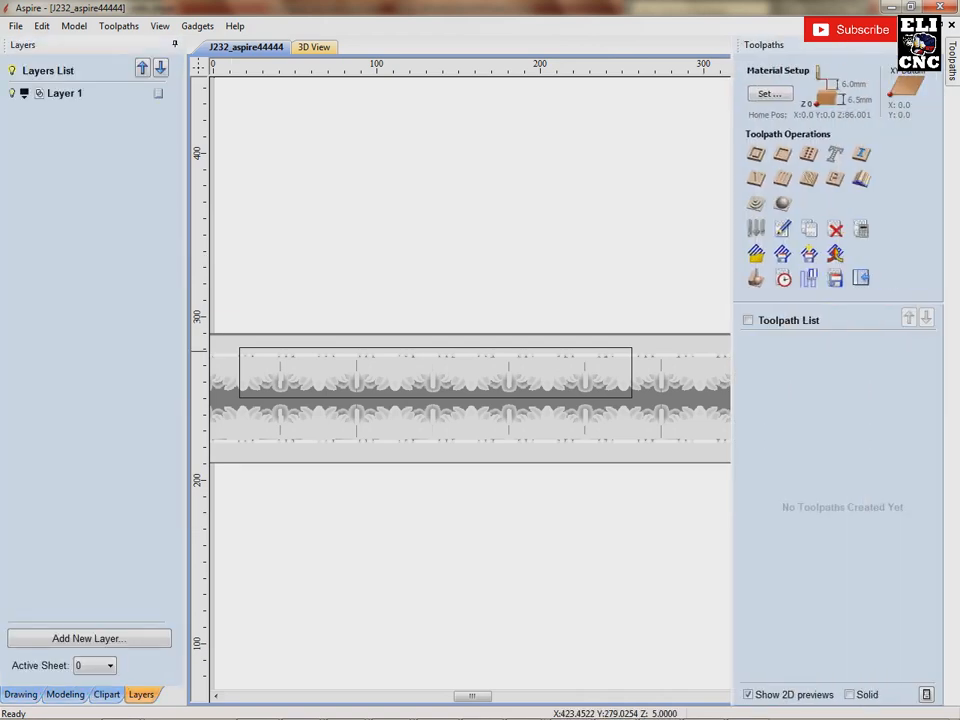
pyautogui.click(783, 204)
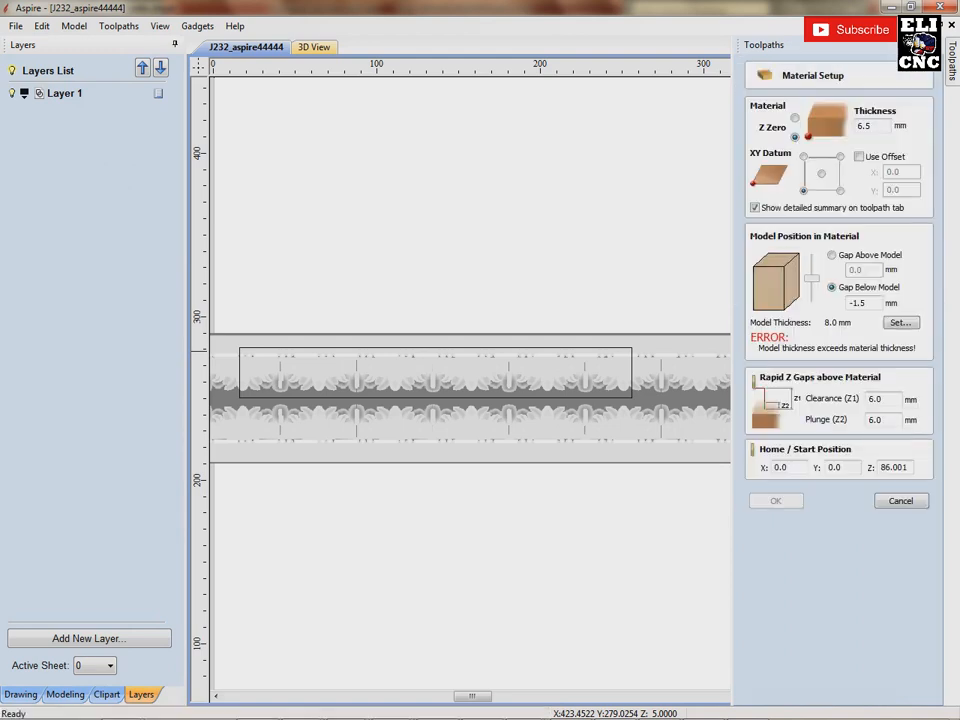
pyautogui.scroll(-5, 405, 368)
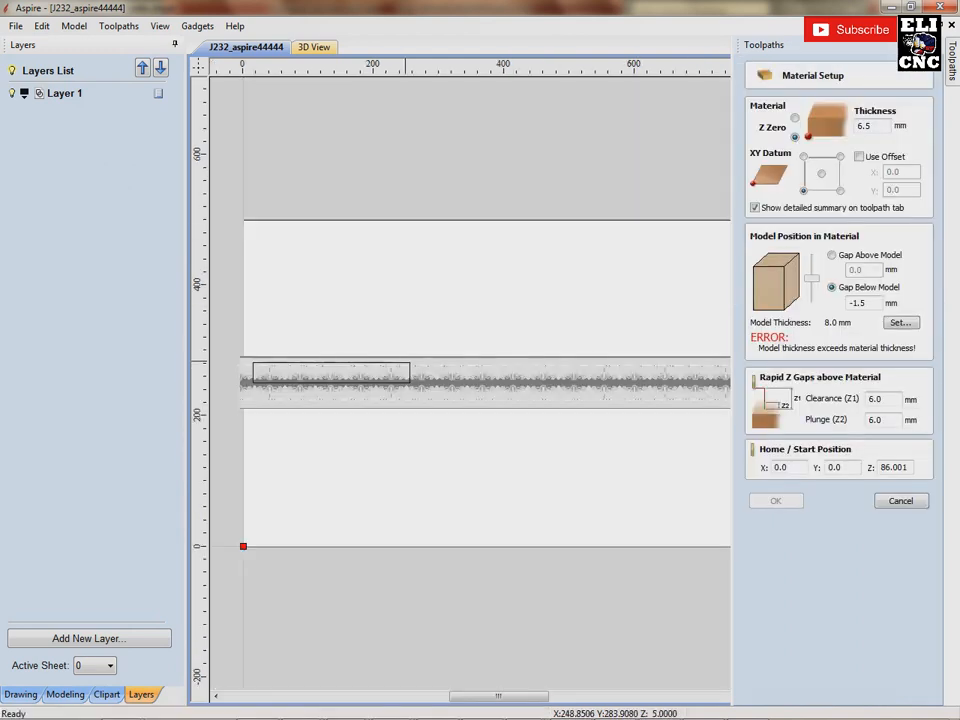
pyautogui.click(404, 360)
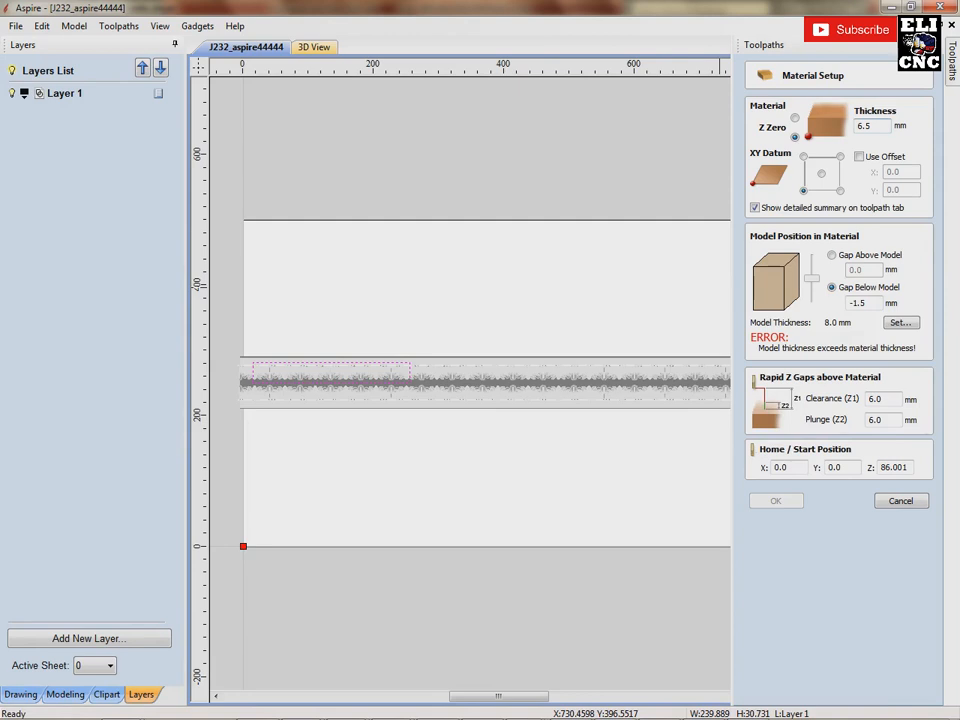
# Step: Set the material thickness to 8.5 mm in the material setup
pyautogui.doubleClick(865, 126)
pyautogui.write('7')
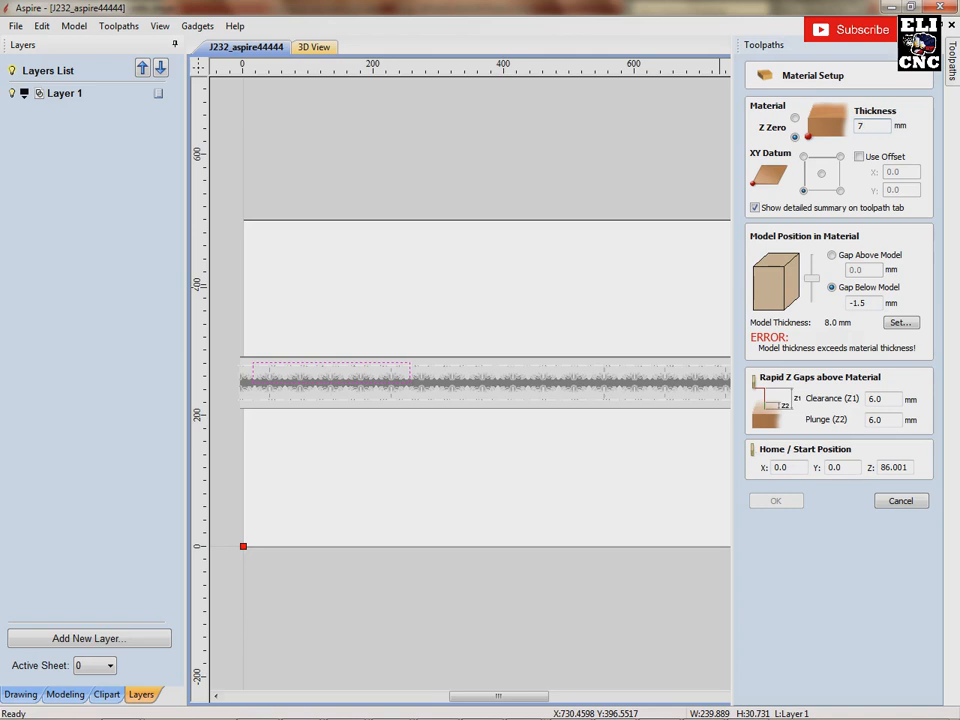
pyautogui.write('.5')
pyautogui.press('BackSpace')
pyautogui.press('BackSpace')
pyautogui.press('BackSpace')
pyautogui.write('8')
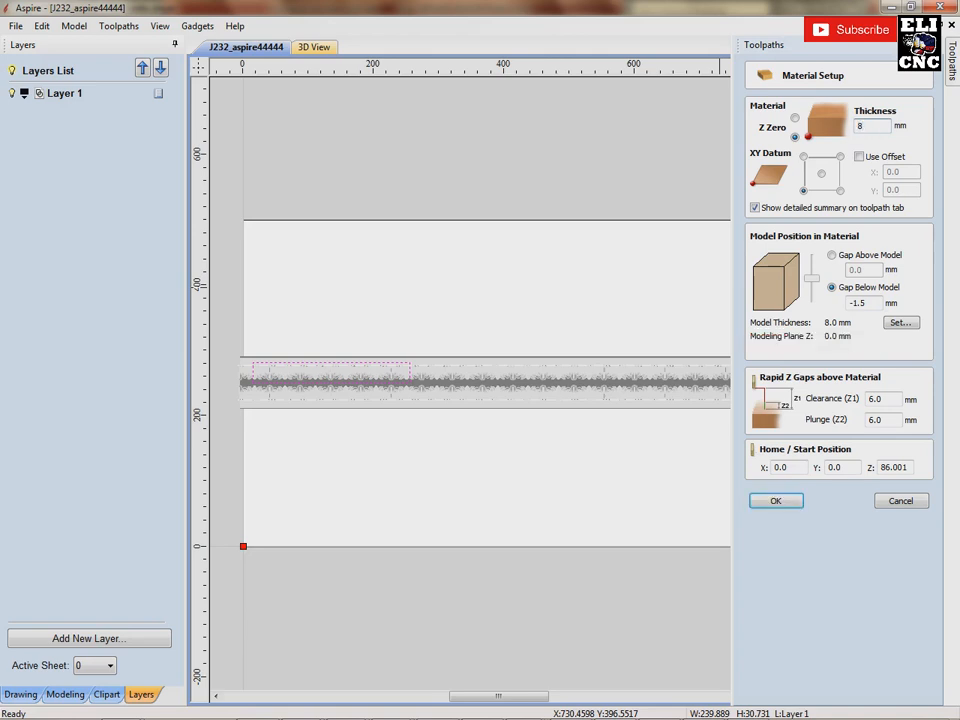
pyautogui.write('.5')
# Step: Position the model in the material with a 0 mm gap below it and accept the material setup
pyautogui.click(832, 255)
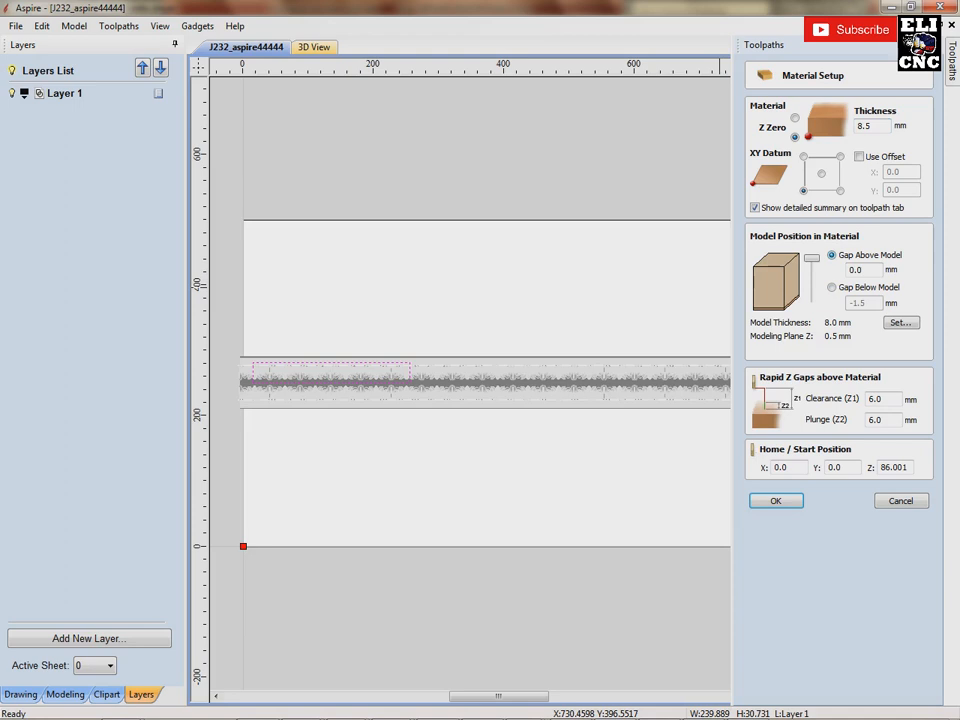
pyautogui.click(872, 126)
pyautogui.click(832, 287)
pyautogui.doubleClick(858, 303)
pyautogui.write('0')
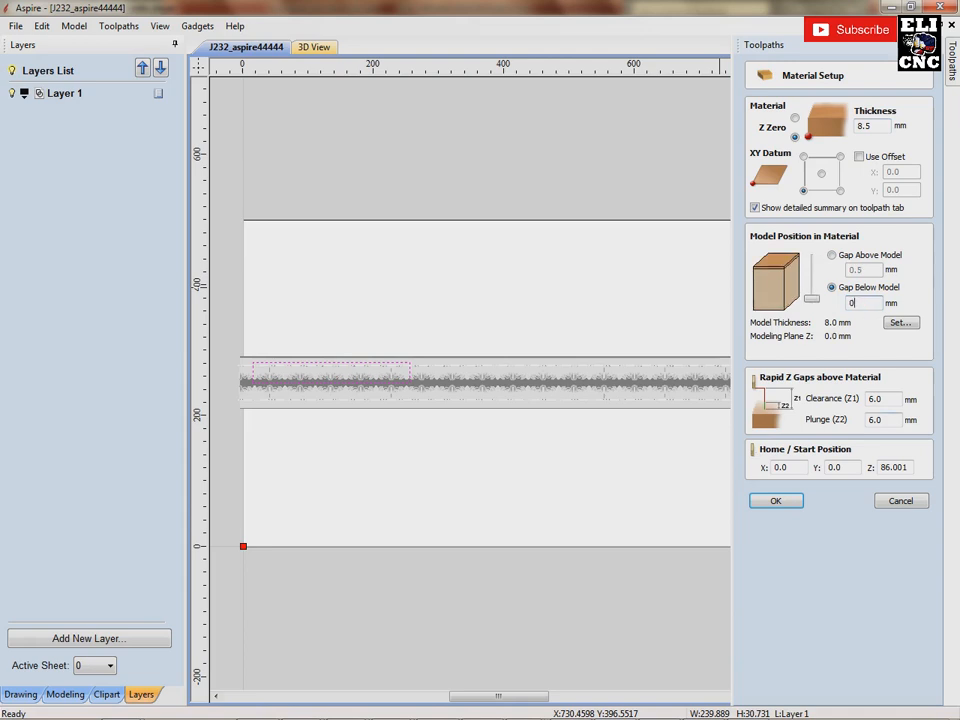
pyautogui.click(776, 500)
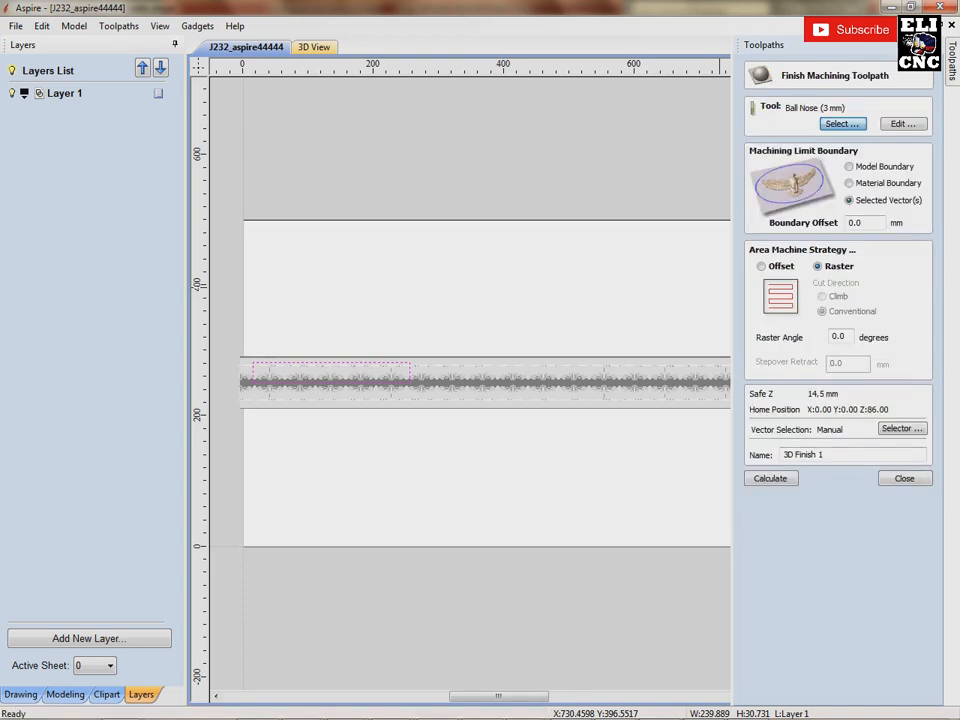
# Step: Choose the metric Ball Nose (3 mm) tool for the finish toolpath and set its diameter to 2 mm
pyautogui.click(841, 123)
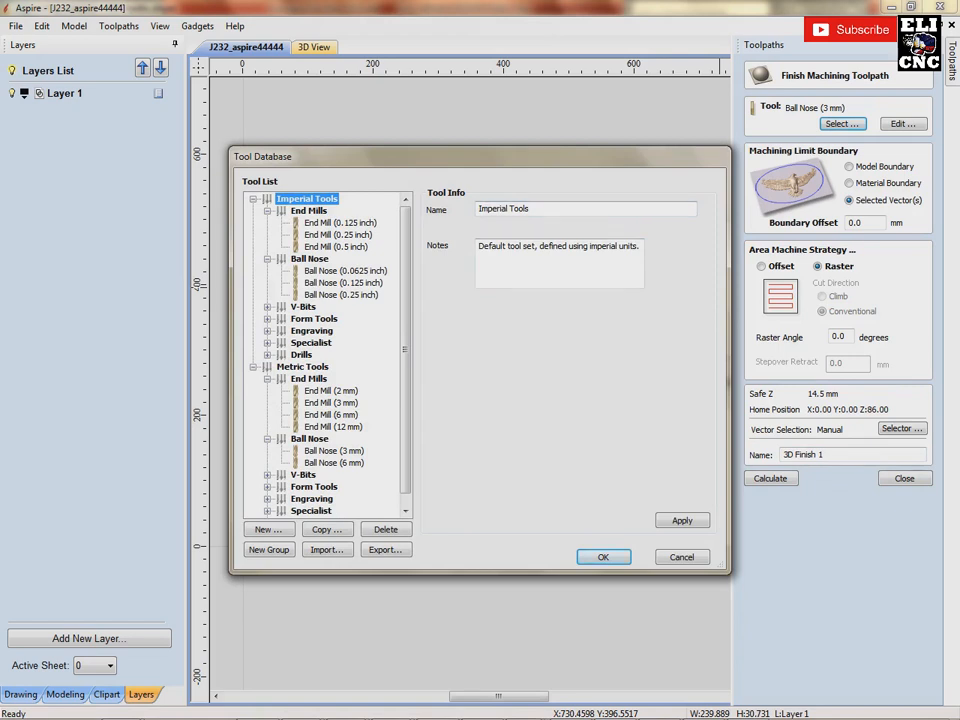
pyautogui.click(334, 451)
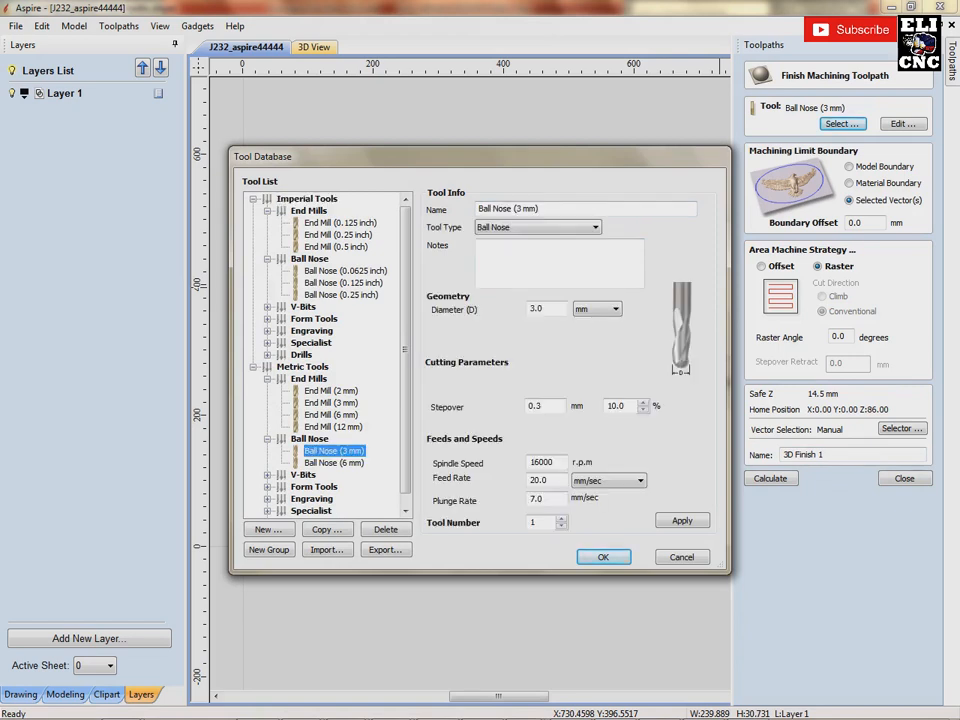
pyautogui.doubleClick(537, 309)
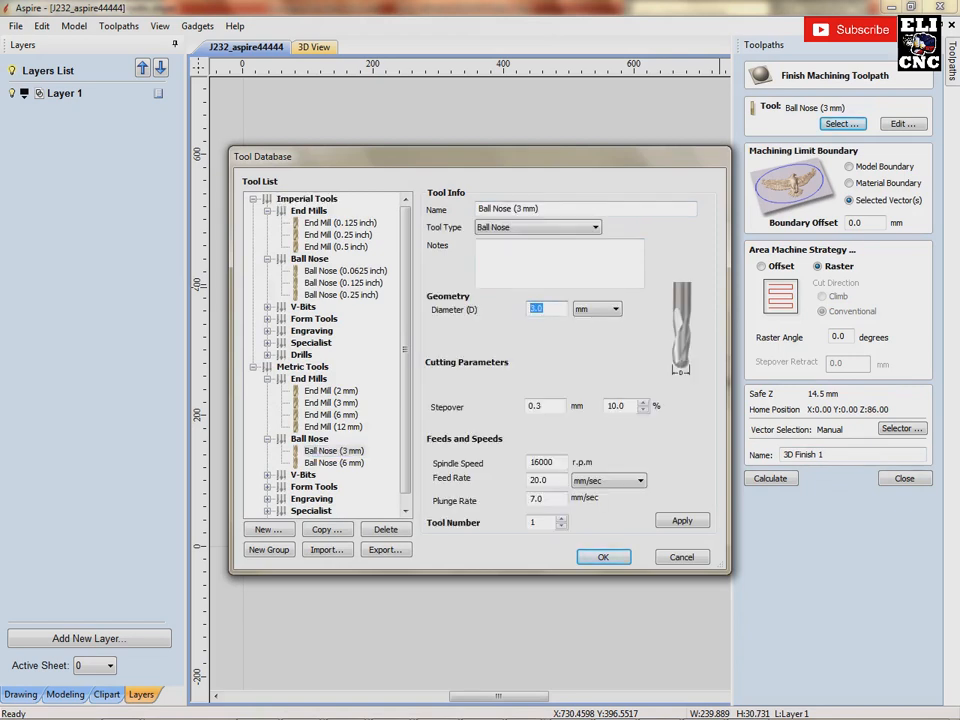
pyautogui.write('2')
pyautogui.click(682, 520)
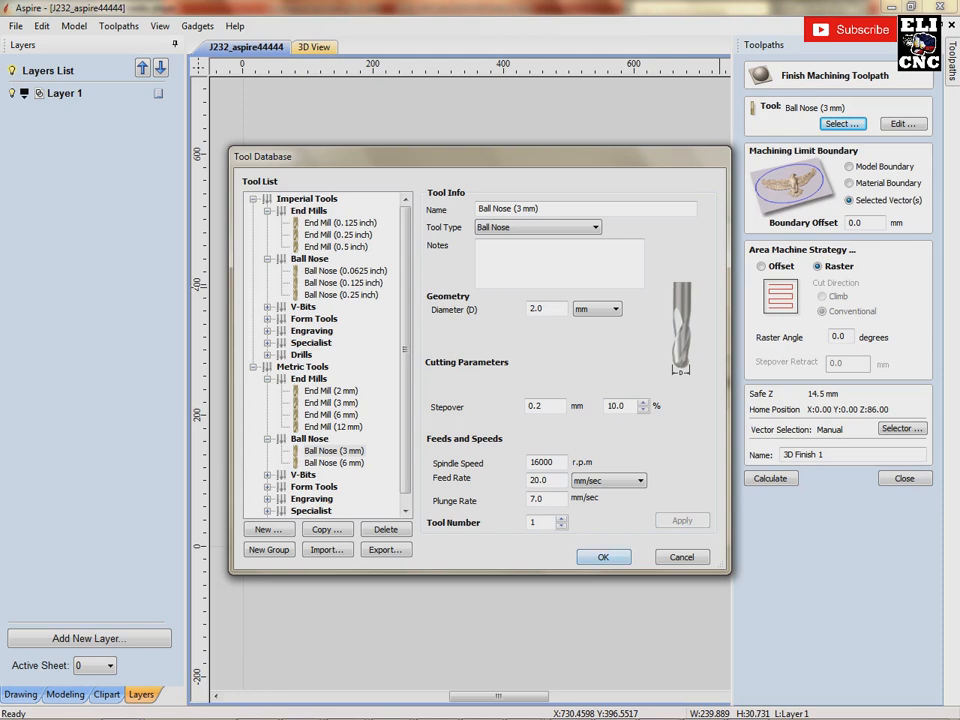
pyautogui.click(603, 557)
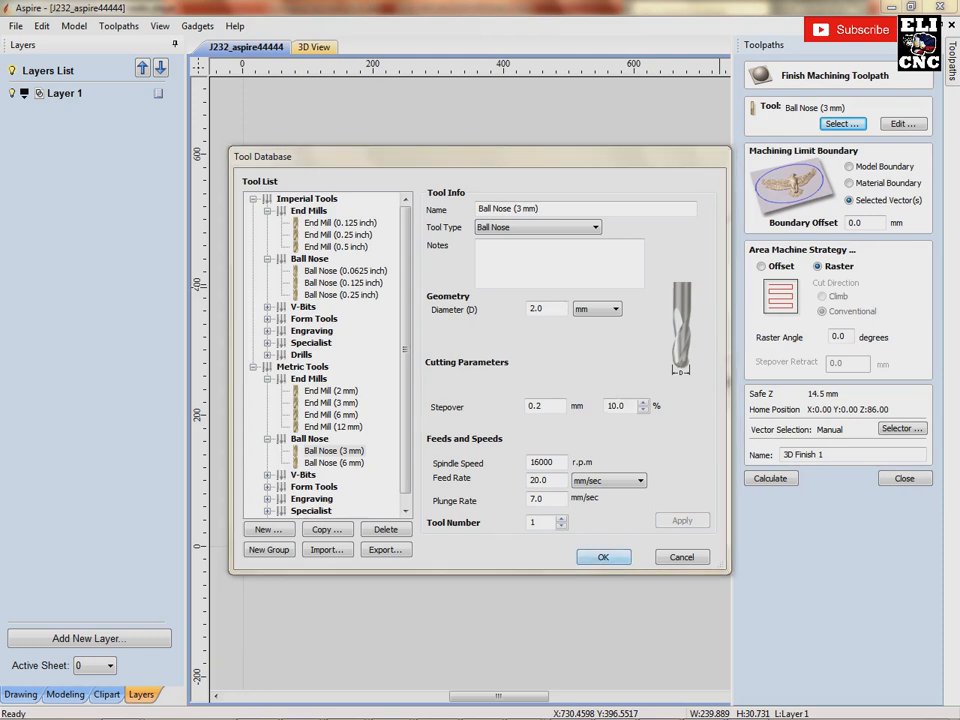
pyautogui.click(480, 384)
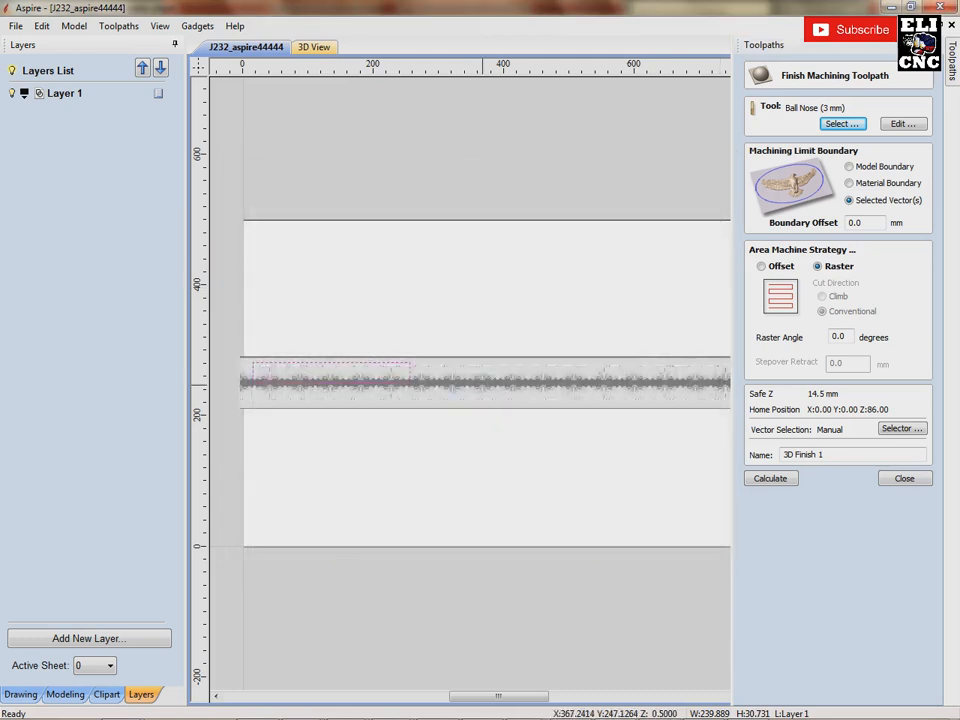
pyautogui.moveTo(952, 64)
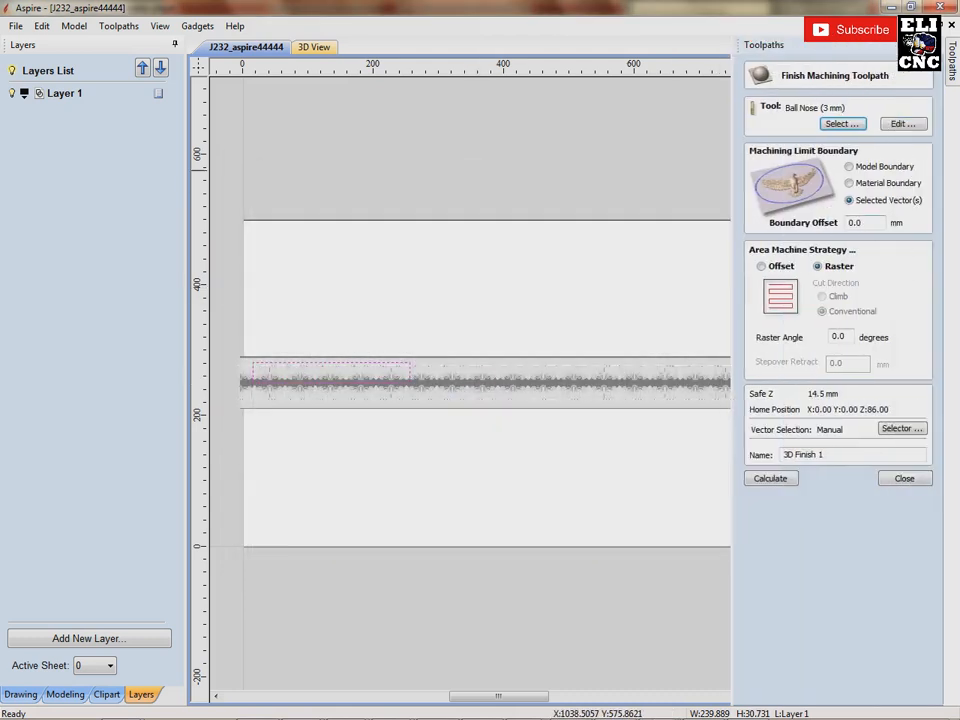
# Step: Calculate the finish toolpath for the small rectangle and simulate it at a higher preview speed
pyautogui.click(770, 478)
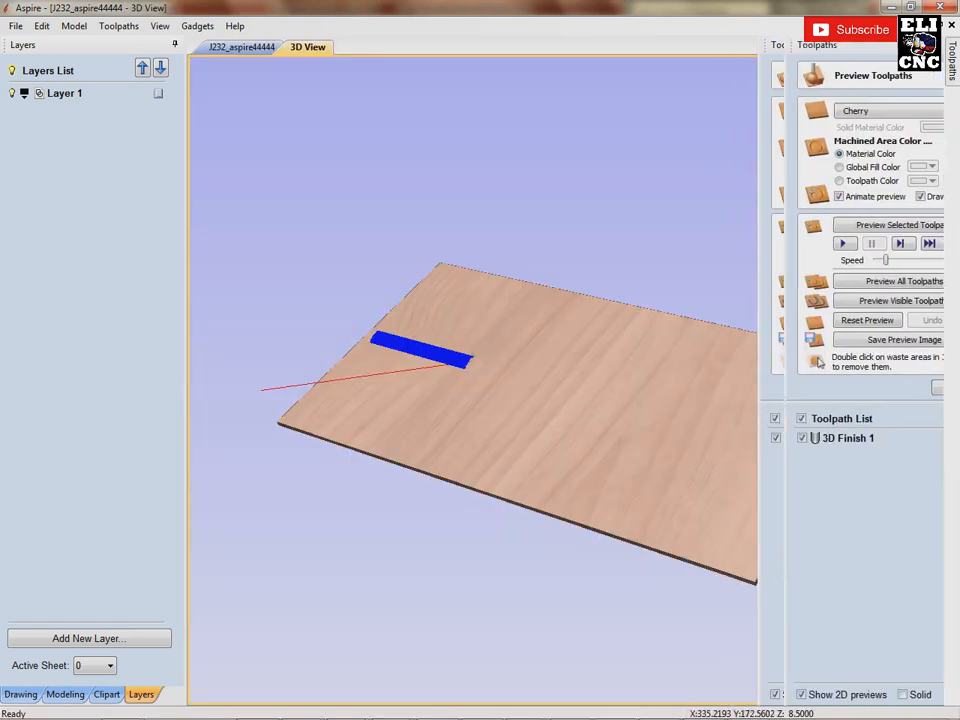
pyautogui.moveTo(555, 429); pyautogui.dragTo(715, 400)
pyautogui.moveTo(486, 409); pyautogui.dragTo(484, 536)
pyautogui.moveTo(952, 62)
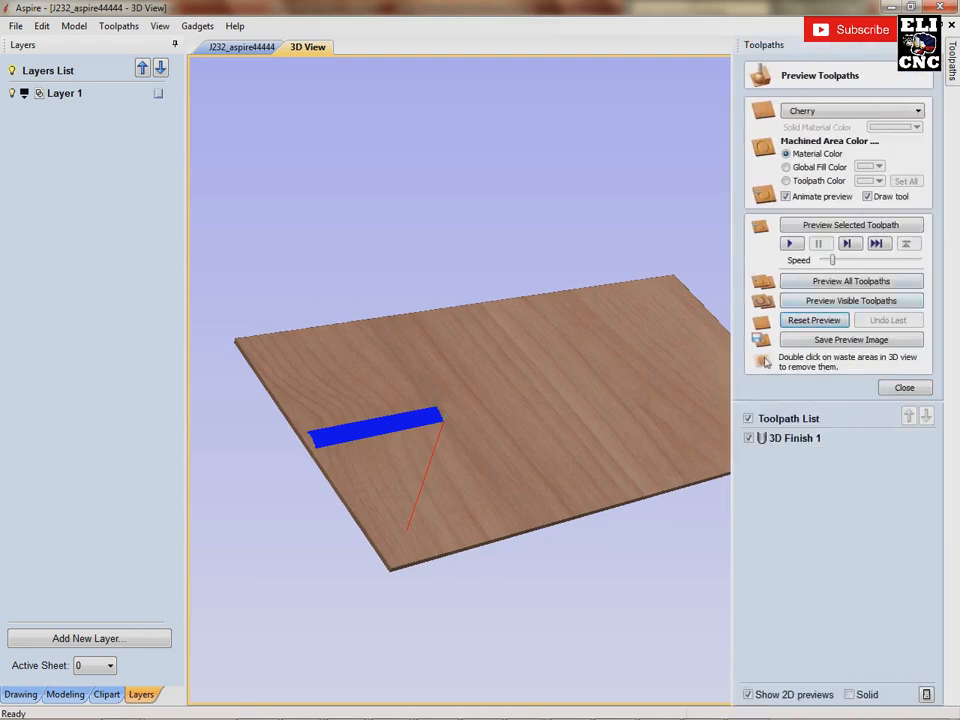
pyautogui.moveTo(832, 260); pyautogui.dragTo(887, 260)
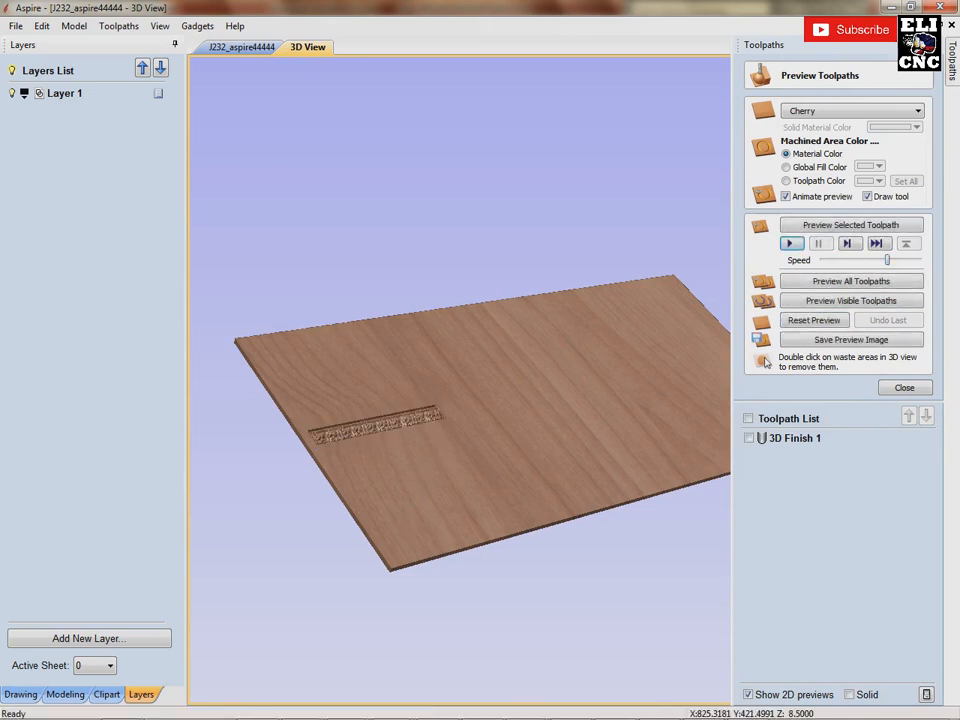
# Step: Lower the preview speed, reset the preview and replay the finish toolpath simulation
pyautogui.moveTo(887, 260); pyautogui.dragTo(832, 260)
pyautogui.click(792, 244)
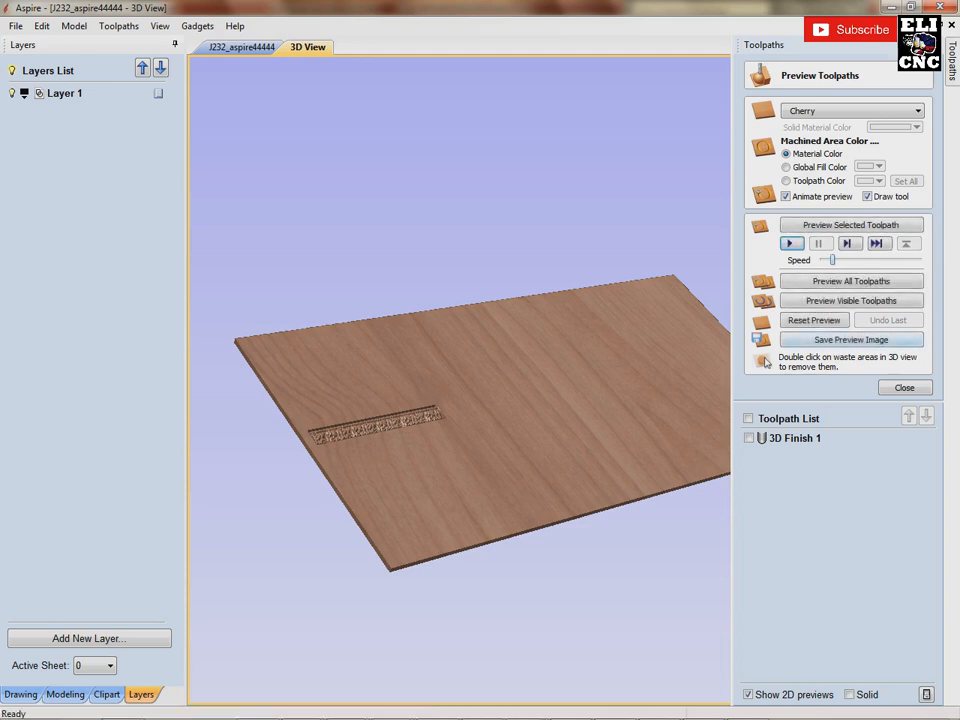
pyautogui.click(814, 320)
pyautogui.click(792, 244)
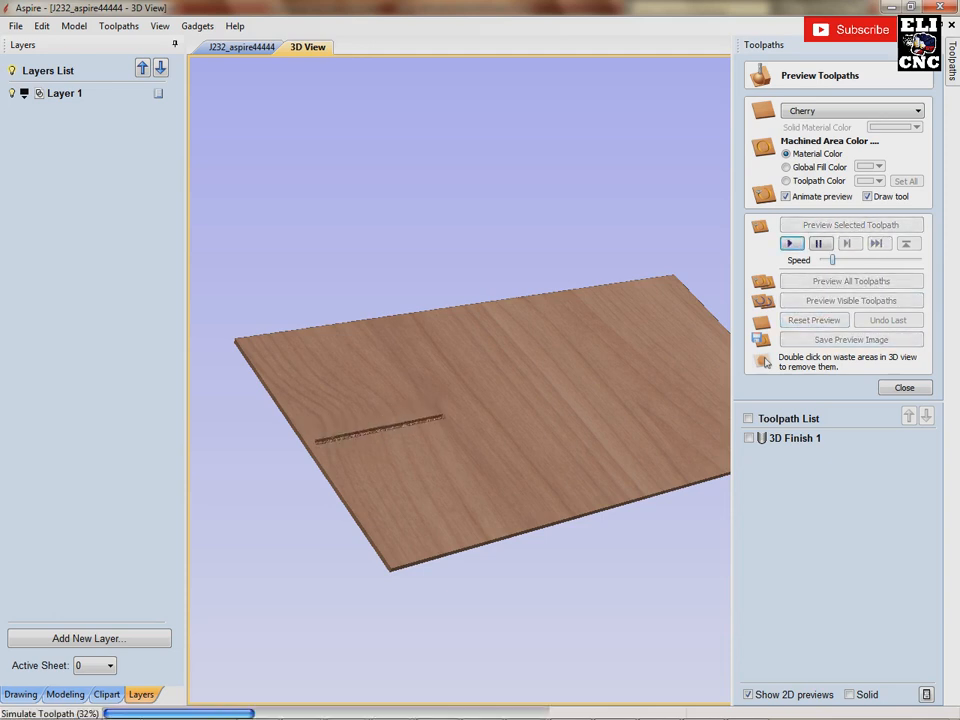
# Step: Inspect the simulated ornament strip up close, resetting the preview and replaying the simulation at that view
pyautogui.scroll(5, 568, 388)
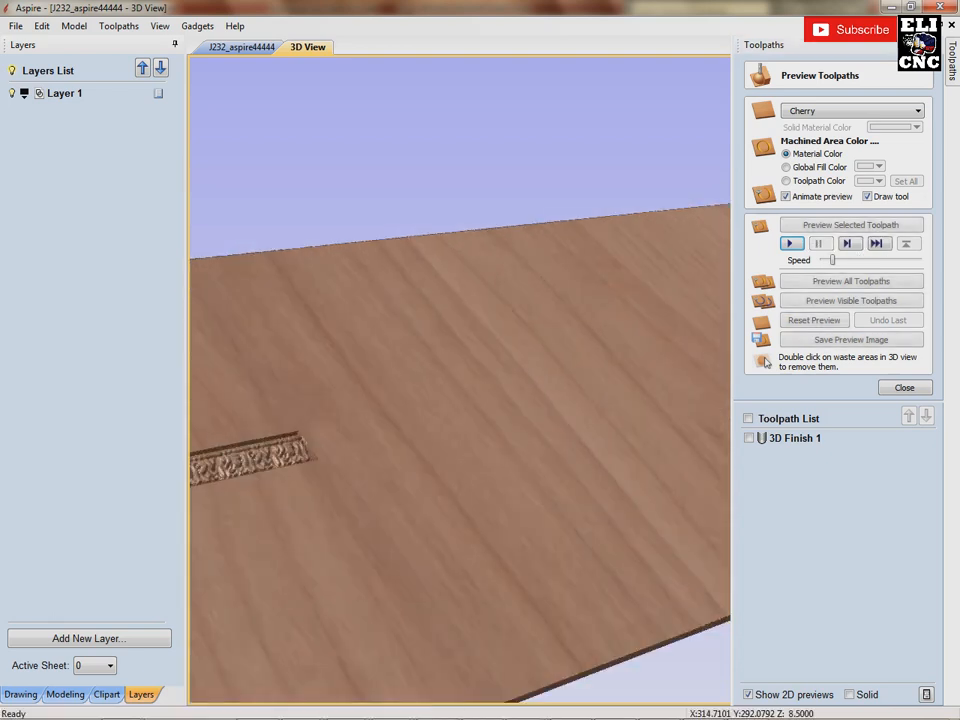
pyautogui.moveTo(280, 420); pyautogui.dragTo(612, 358, button='middle')
pyautogui.moveTo(560, 410); pyautogui.dragTo(510, 450)
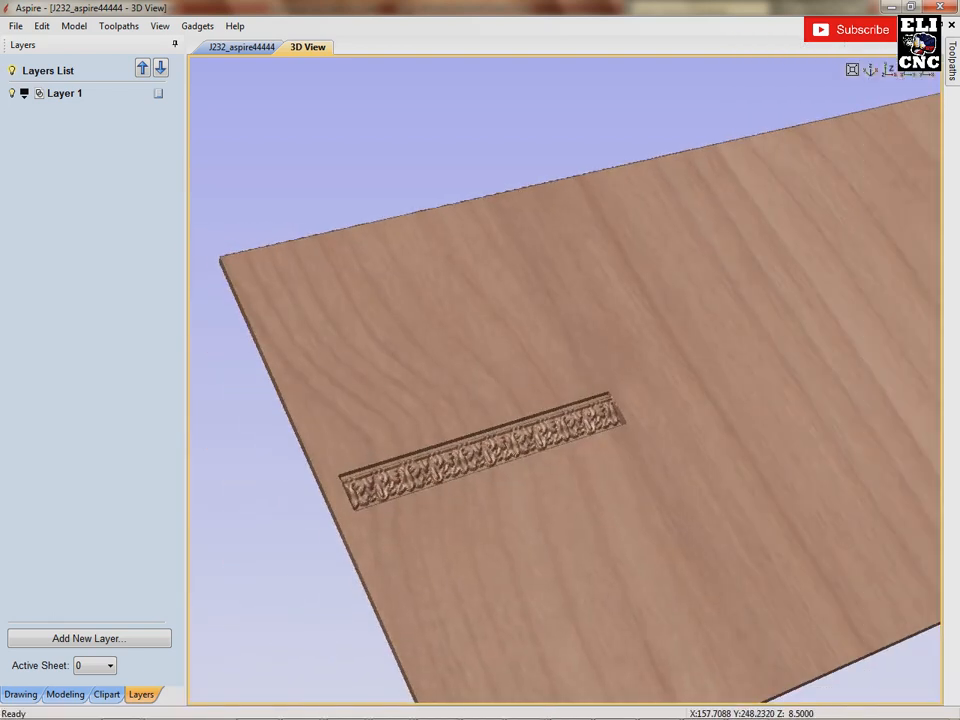
pyautogui.scroll(5, 540, 430)
pyautogui.moveTo(480, 450); pyautogui.dragTo(680, 302, button='middle')
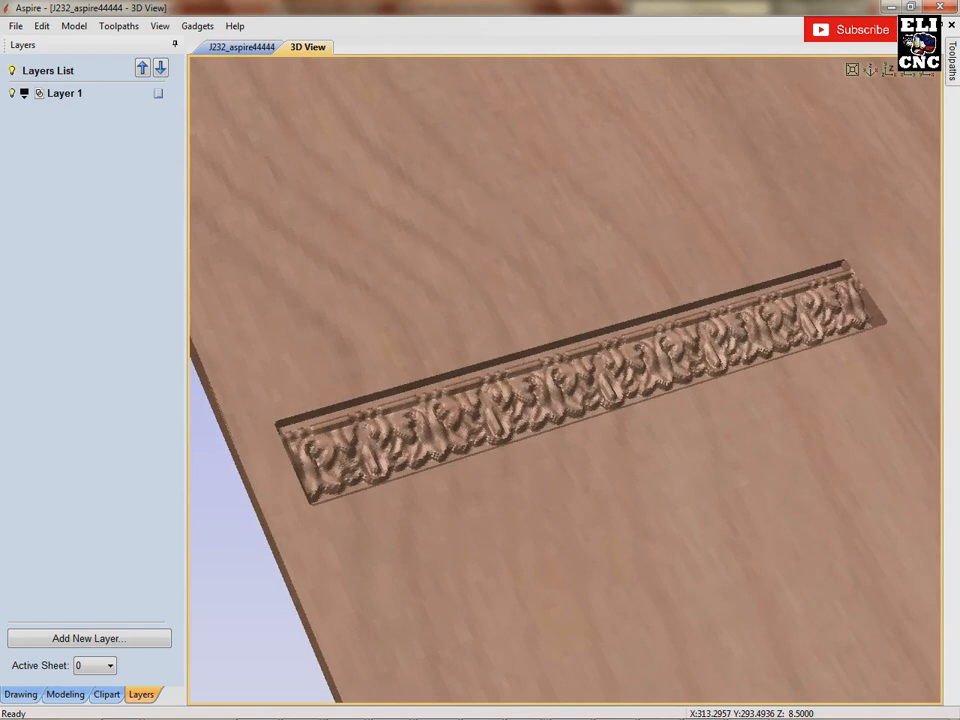
pyautogui.moveTo(952, 60)
pyautogui.click(814, 320)
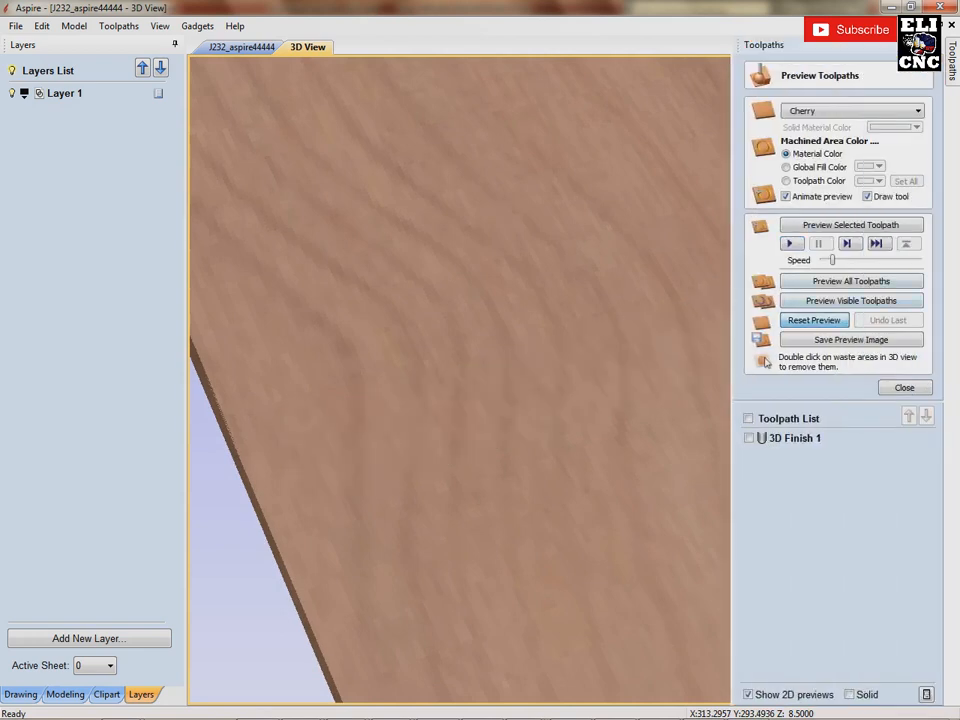
pyautogui.click(791, 244)
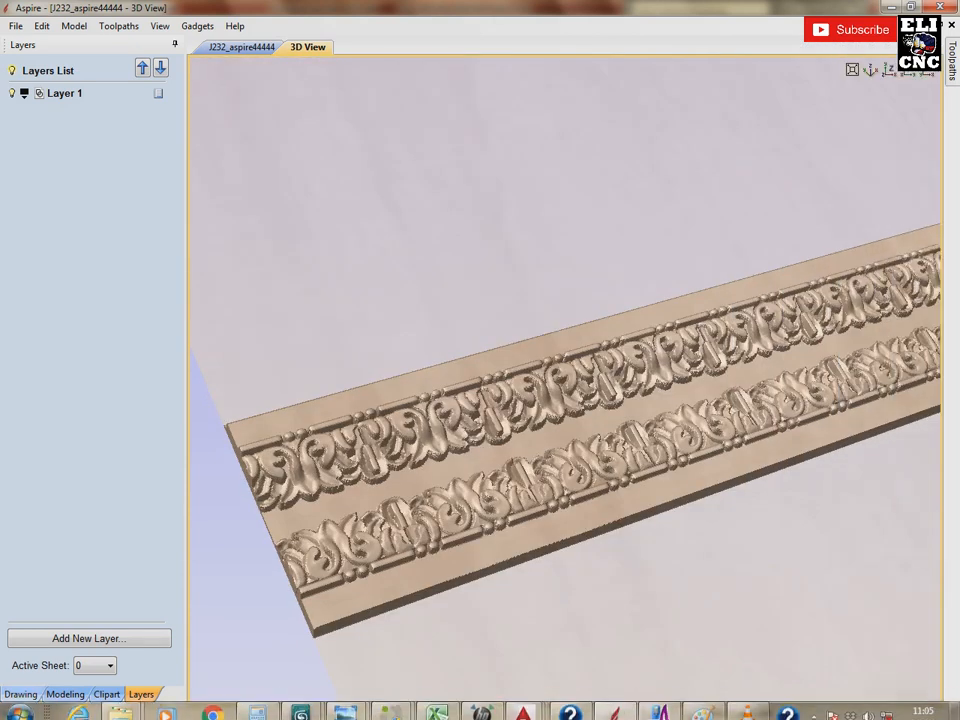
# Step: Draw a square-cornered rectangle about 463 mm wide and 67 mm high around both ornament rows in the 2D view
pyautogui.click(21, 694)
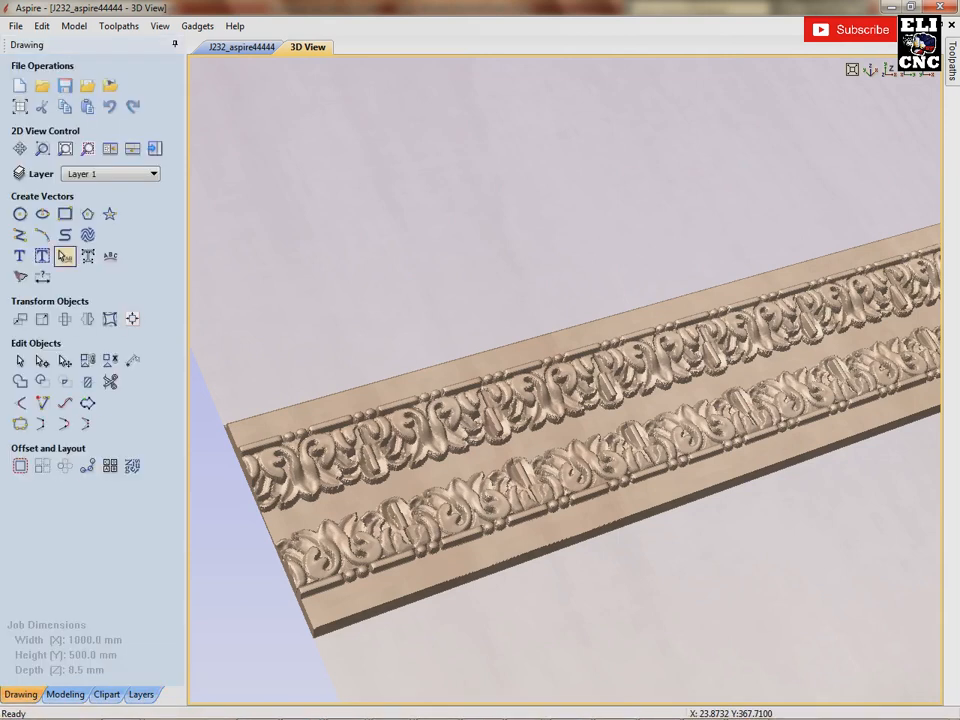
pyautogui.click(65, 214)
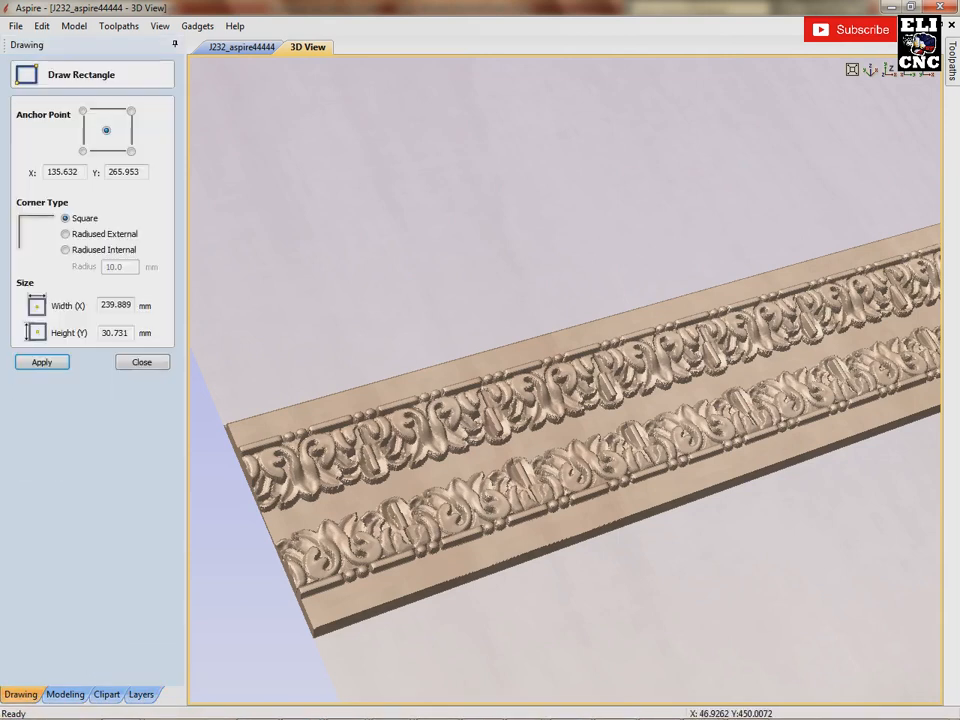
pyautogui.click(241, 47)
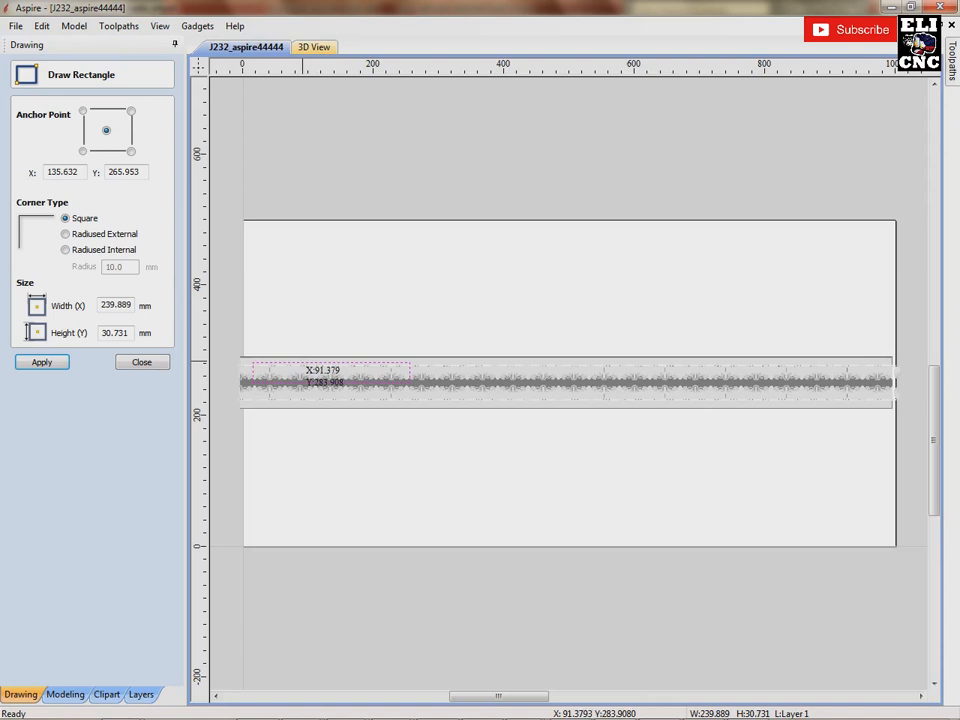
pyautogui.press('Escape')
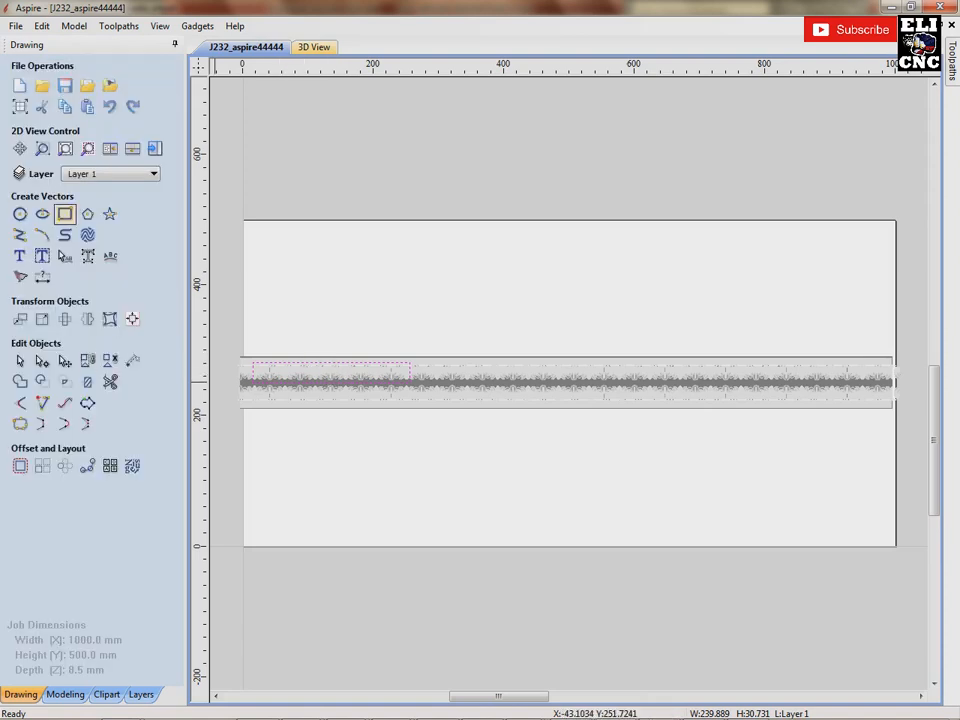
pyautogui.click(65, 214)
pyautogui.scroll(2, 249, 364)
pyautogui.moveTo(255, 357); pyautogui.dragTo(765, 441)
pyautogui.moveTo(824, 446); pyautogui.dragTo(843, 440)
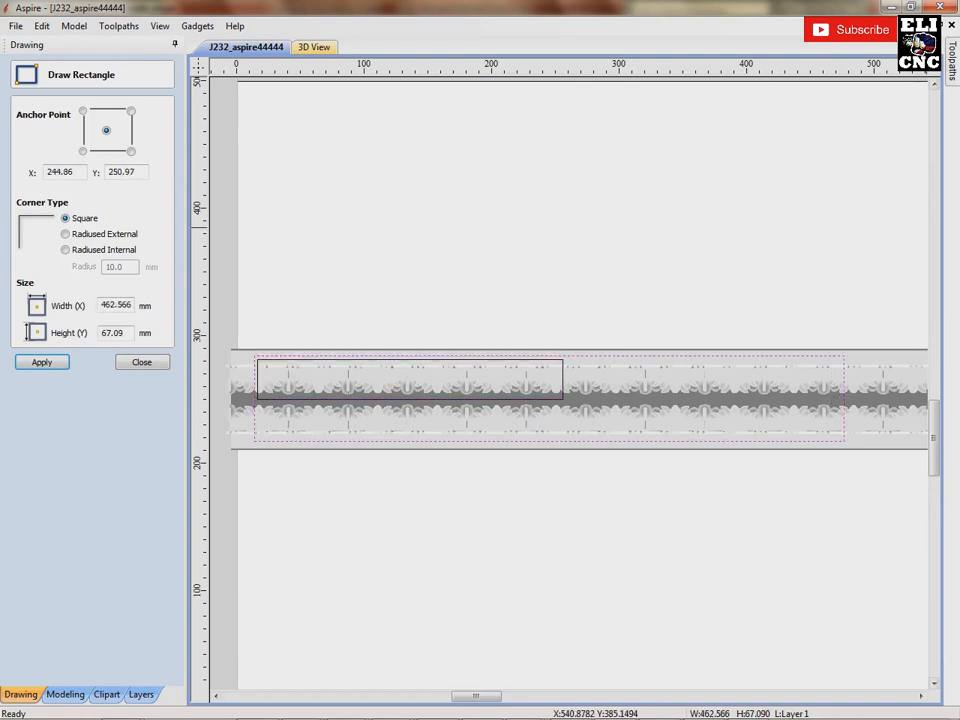
pyautogui.click(42, 362)
pyautogui.click(142, 362)
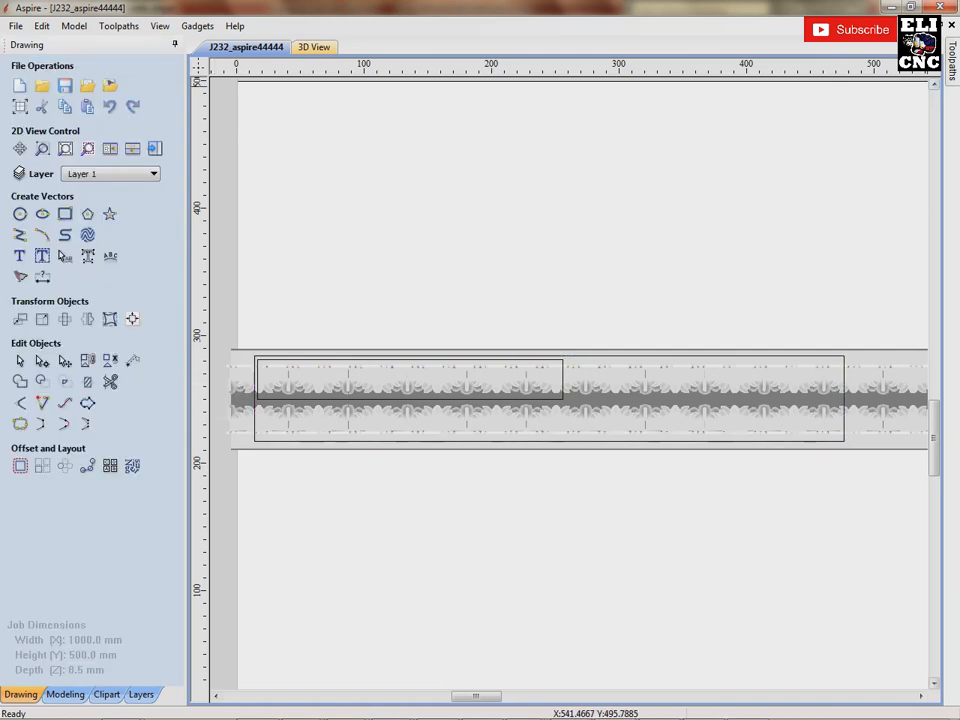
# Step: Start a second 3D finish toolpath and set its metric Ball Nose (3 mm) tool to a diameter of 2 mm
pyautogui.moveTo(952, 64)
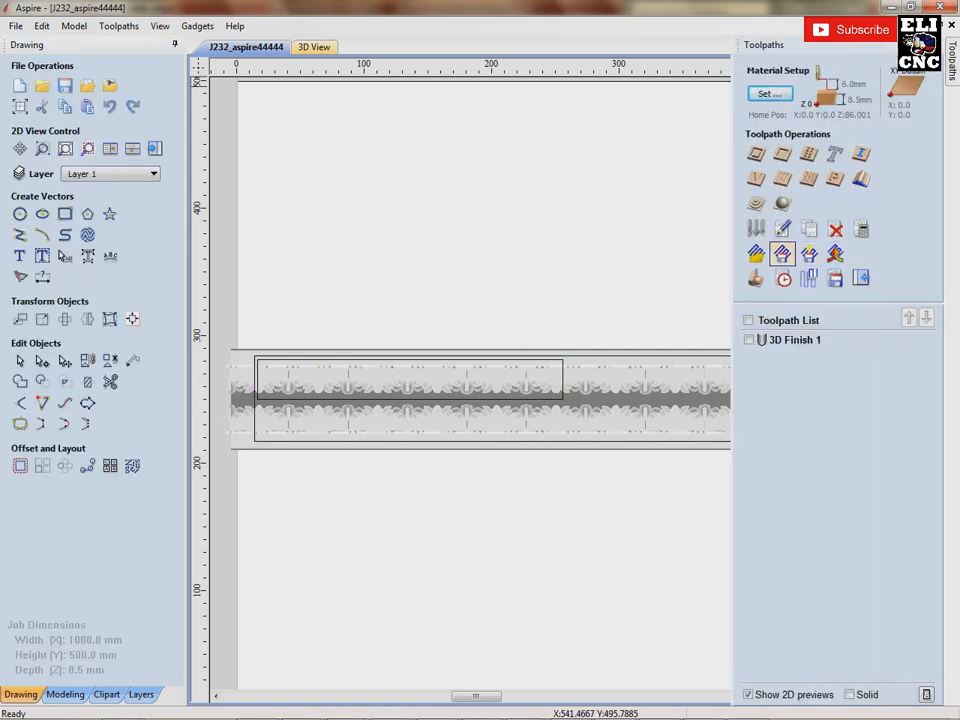
pyautogui.click(782, 203)
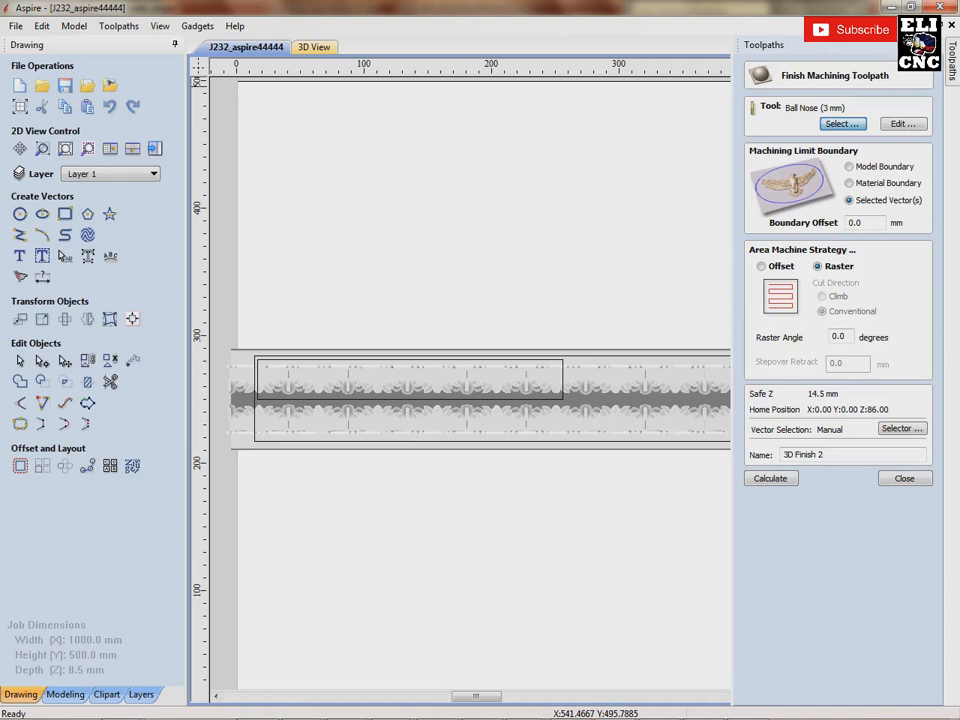
pyautogui.click(841, 123)
pyautogui.click(334, 451)
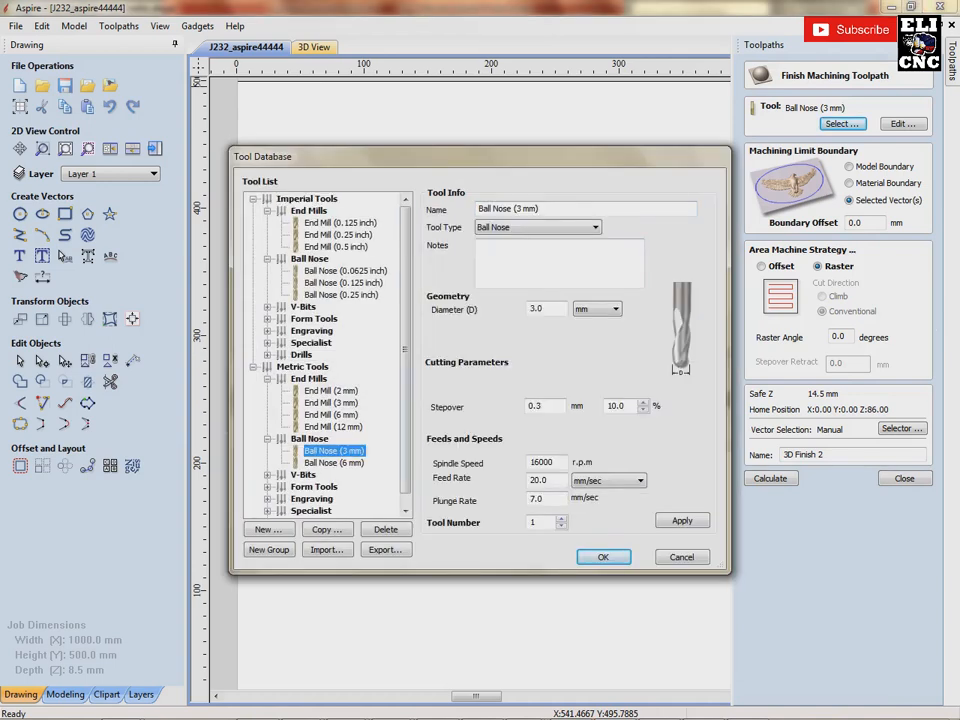
pyautogui.doubleClick(537, 308)
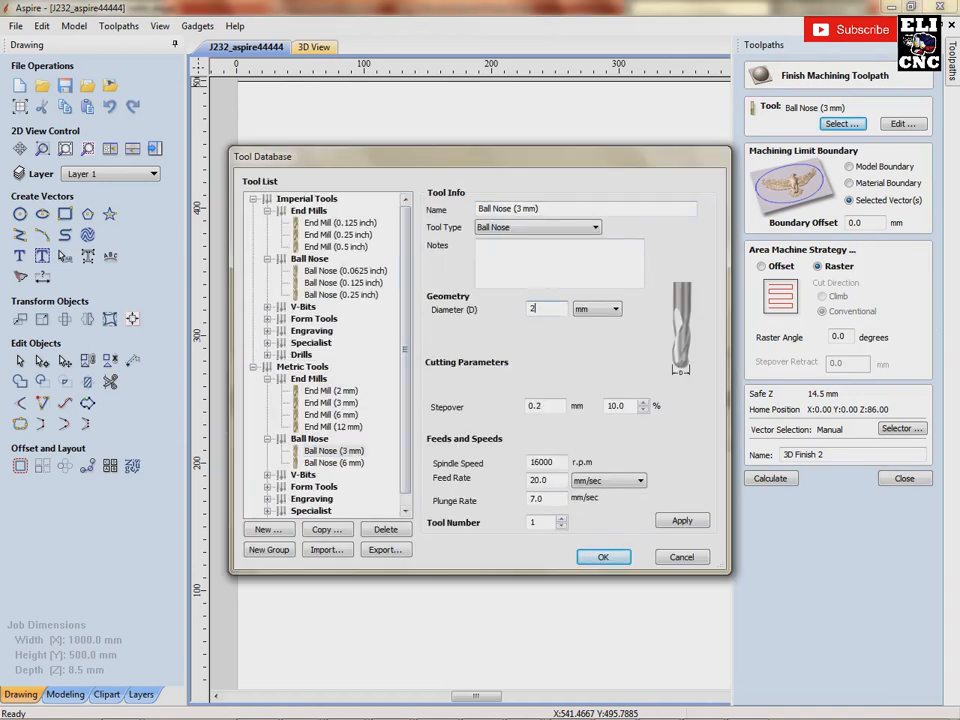
pyautogui.write('2')
pyautogui.press('Return')
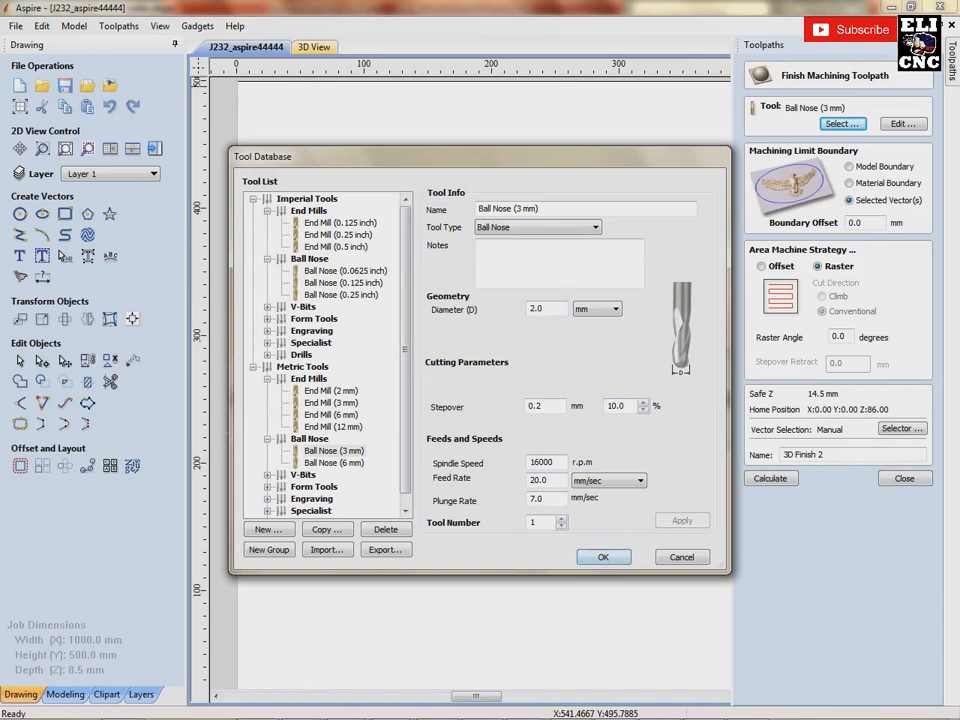
pyautogui.click(479, 384)
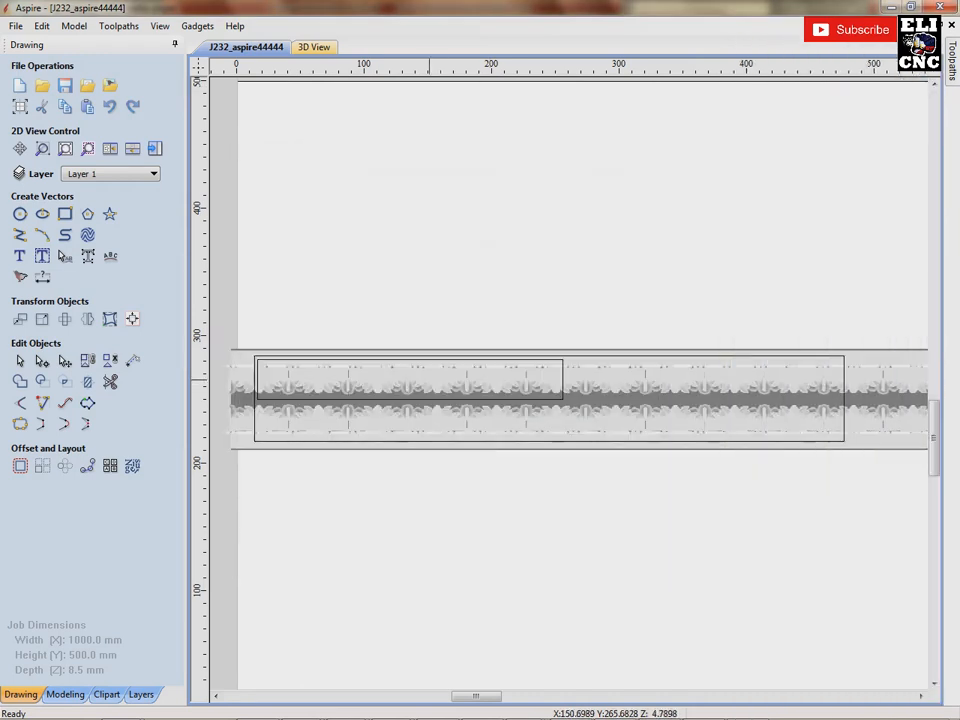
# Step: Select the large rectangle as the machining boundary and choose the metric Ball Nose (3 mm) tool again with a 2 mm diameter
pyautogui.click(254, 413)
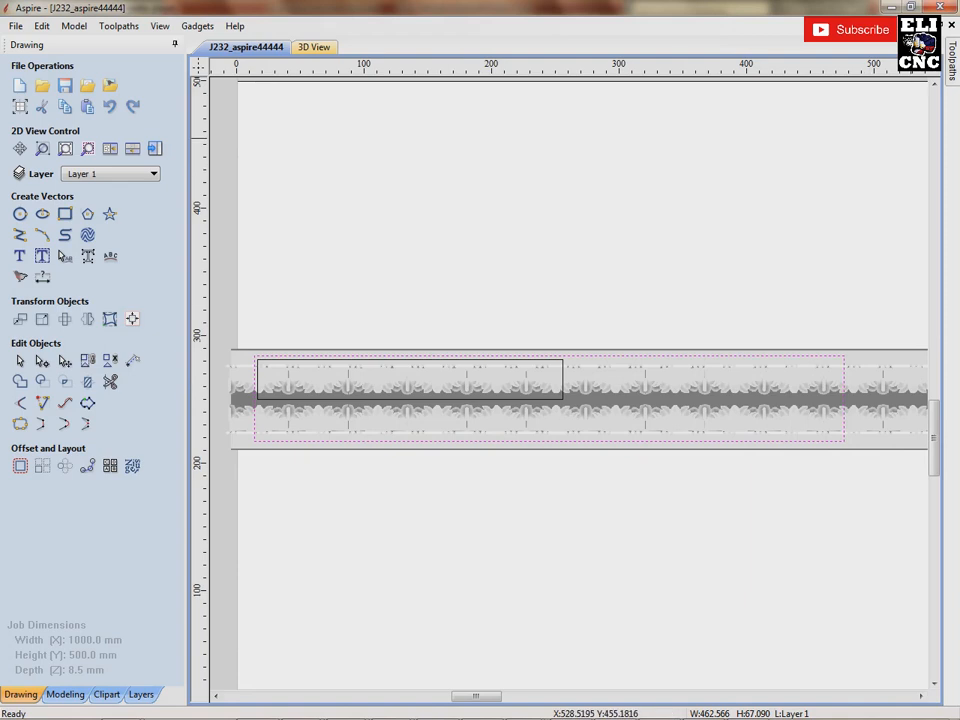
pyautogui.moveTo(952, 64)
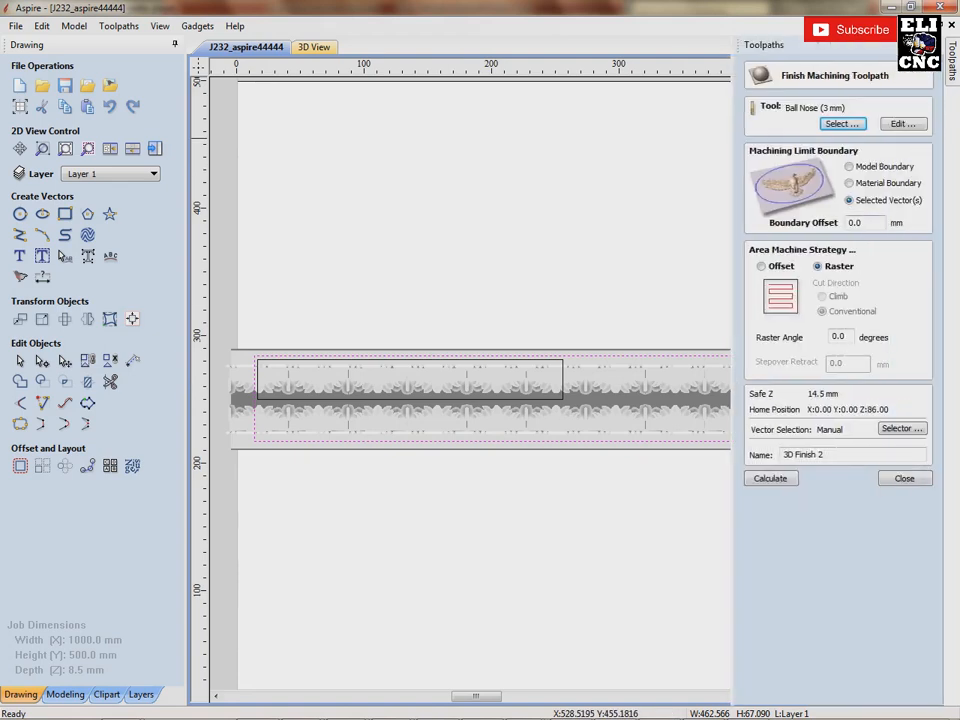
pyautogui.click(841, 123)
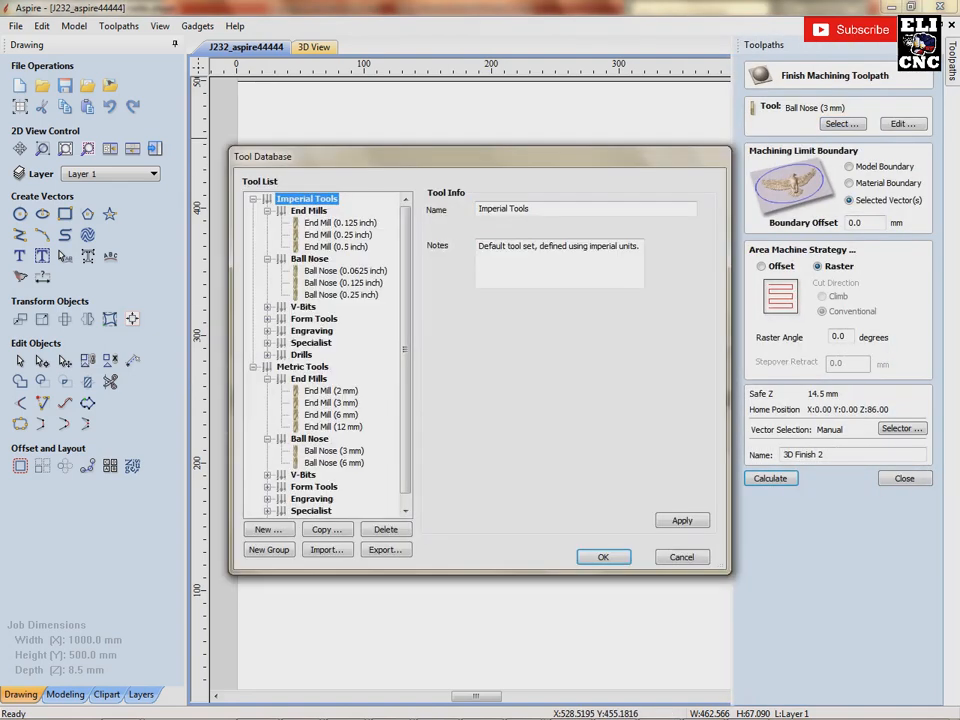
pyautogui.click(334, 451)
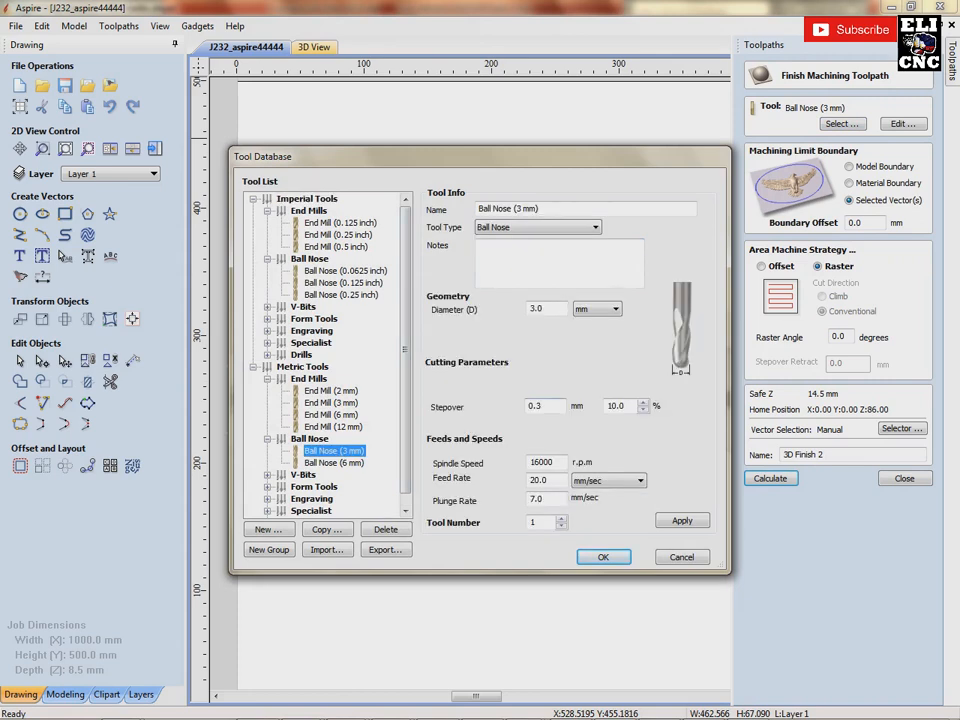
pyautogui.click(614, 309)
pyautogui.click(596, 323)
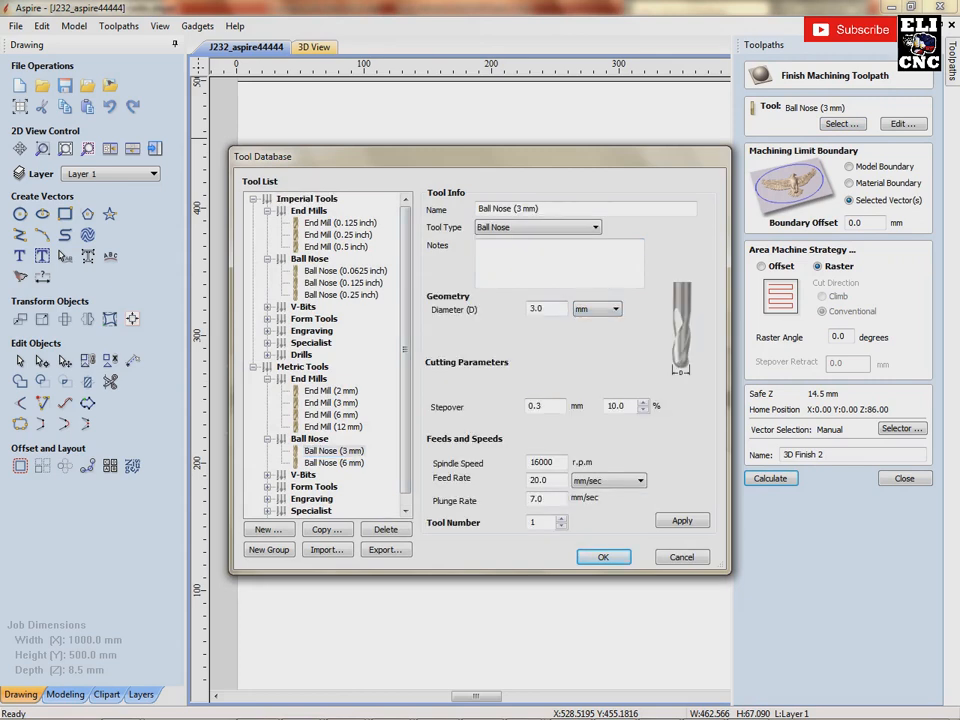
pyautogui.click(682, 521)
pyautogui.click(603, 557)
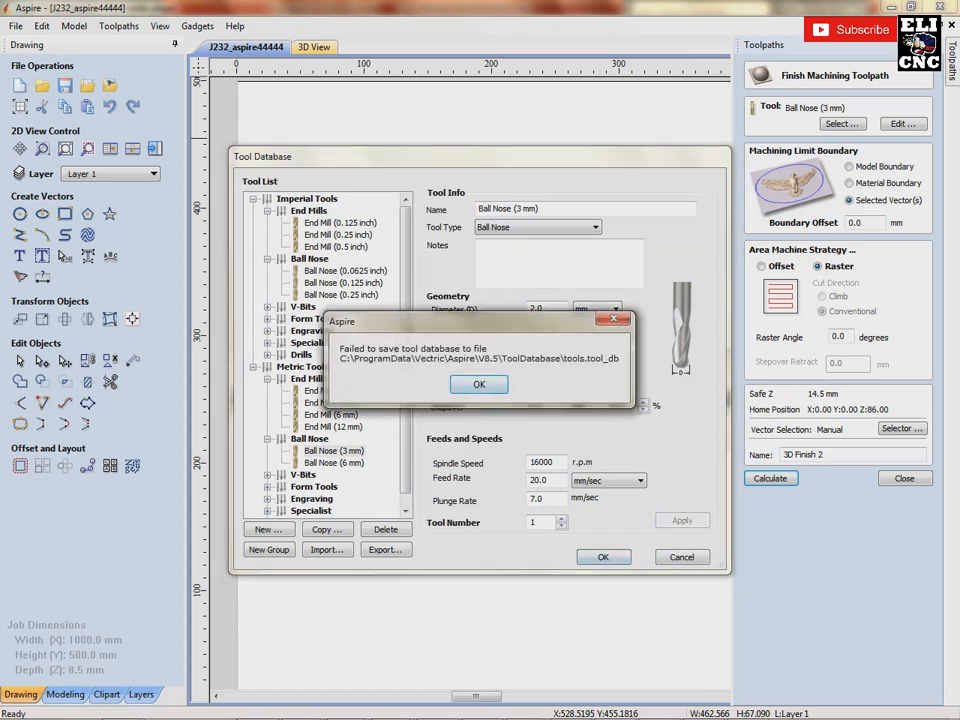
pyautogui.click(488, 385)
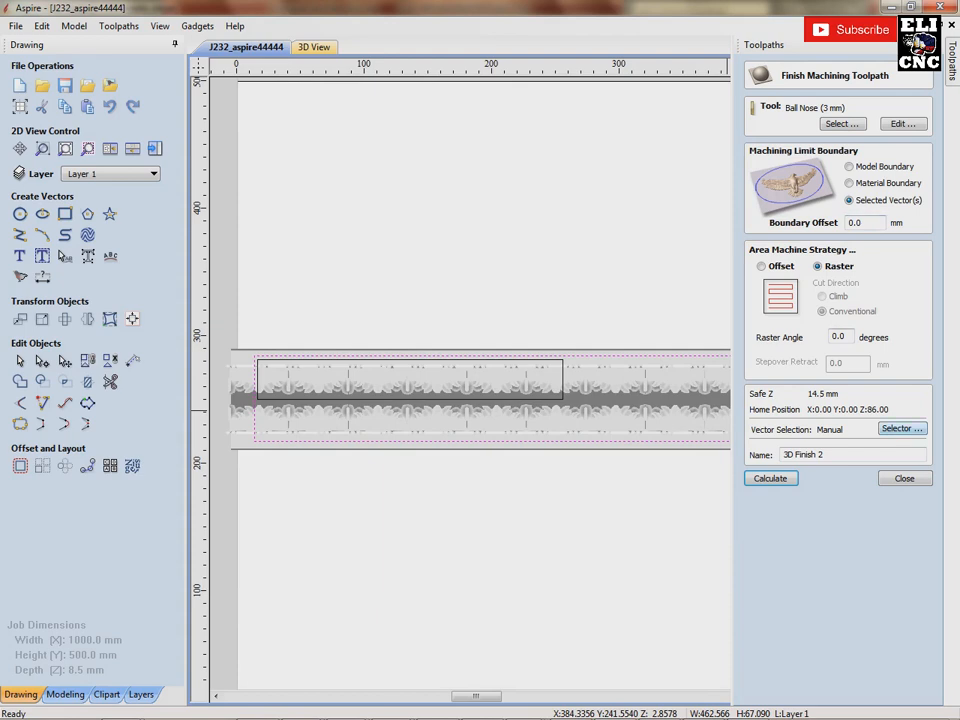
# Step: Calculate the 3D Finish 2 toolpath and simulate it in Cherry material, examining the carving of both ornament rows
pyautogui.click(771, 478)
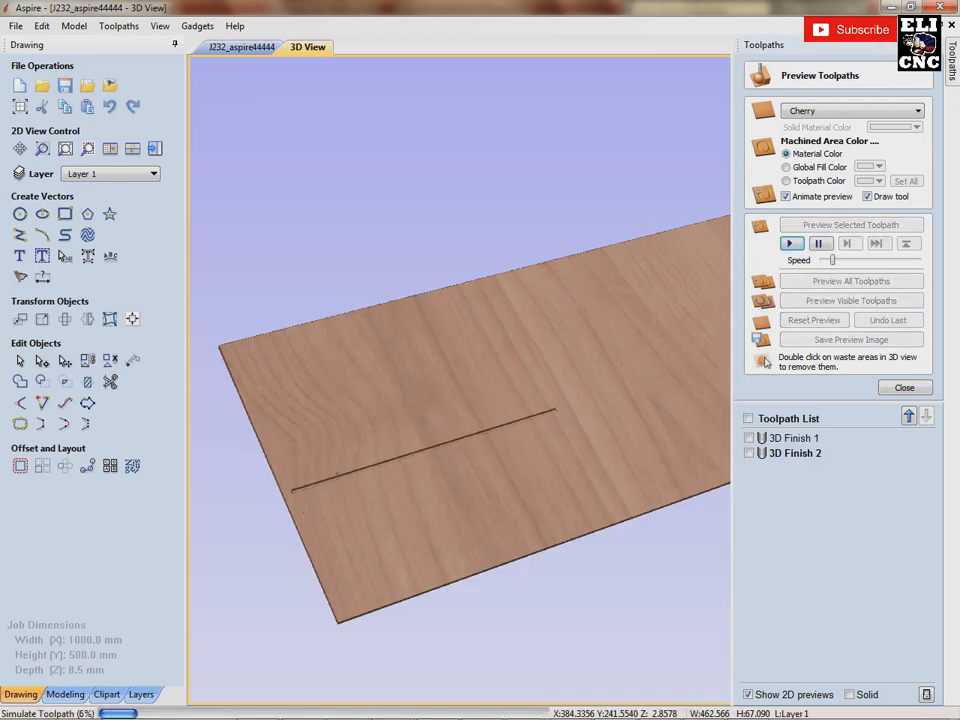
pyautogui.scroll(5, 567, 377)
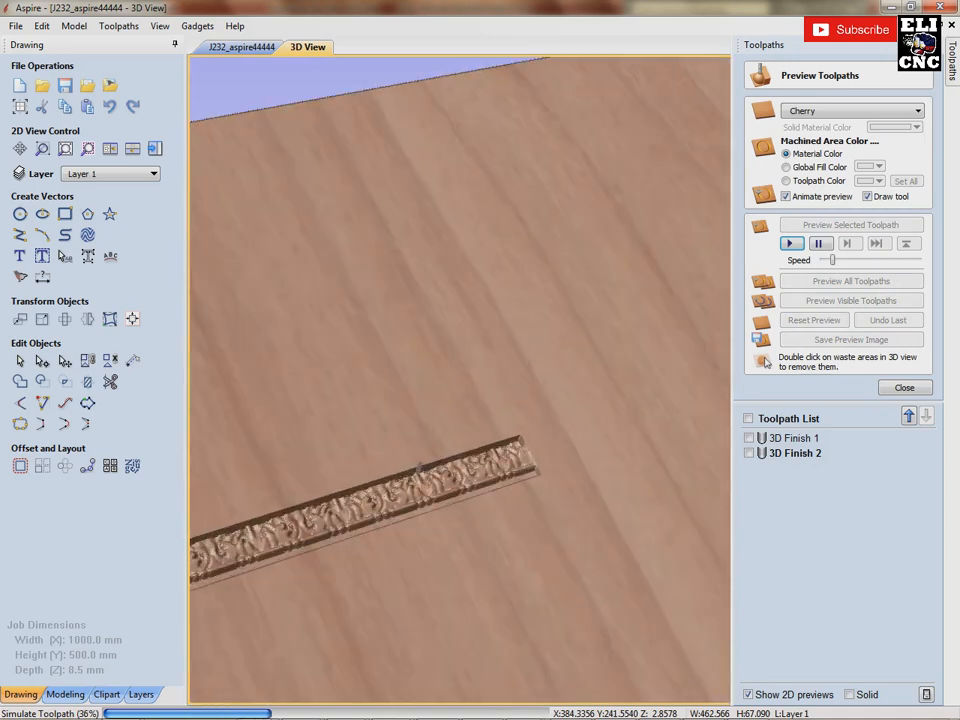
pyautogui.scroll(-2, 562, 376)
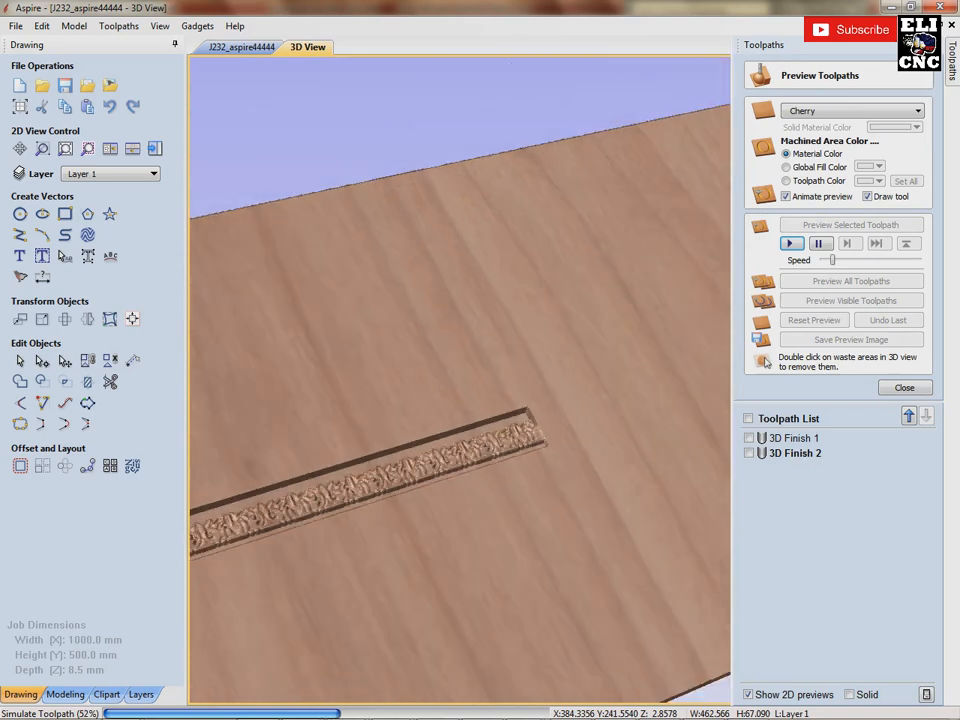
pyautogui.scroll(-3, 562, 376)
pyautogui.scroll(2, 562, 376)
pyautogui.scroll(3, 565, 380)
pyautogui.scroll(-4, 565, 380)
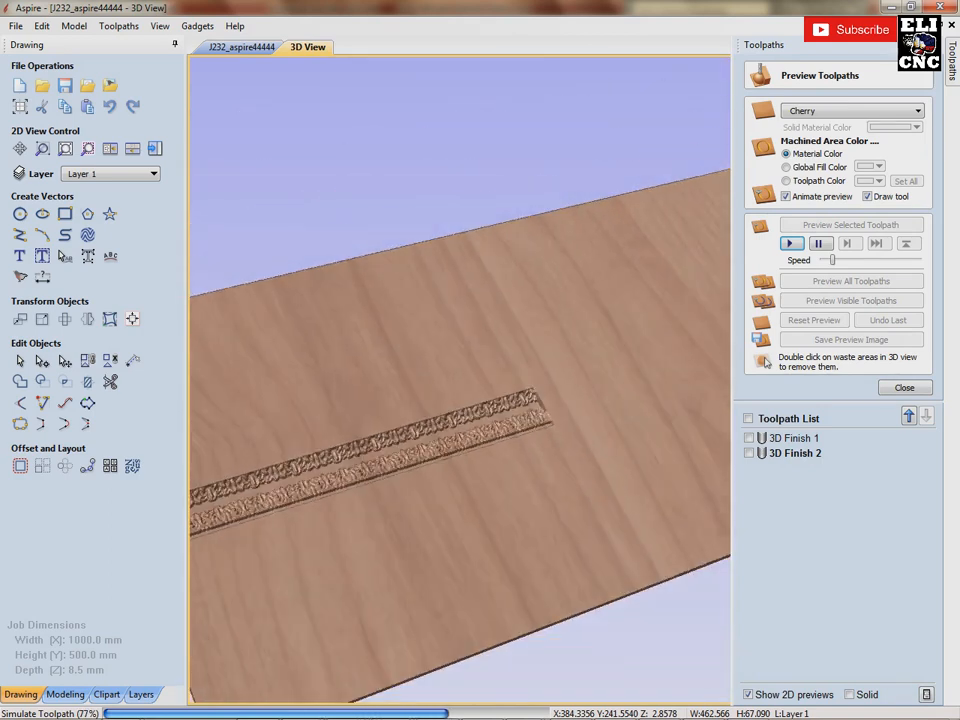
pyautogui.scroll(4, 575, 400)
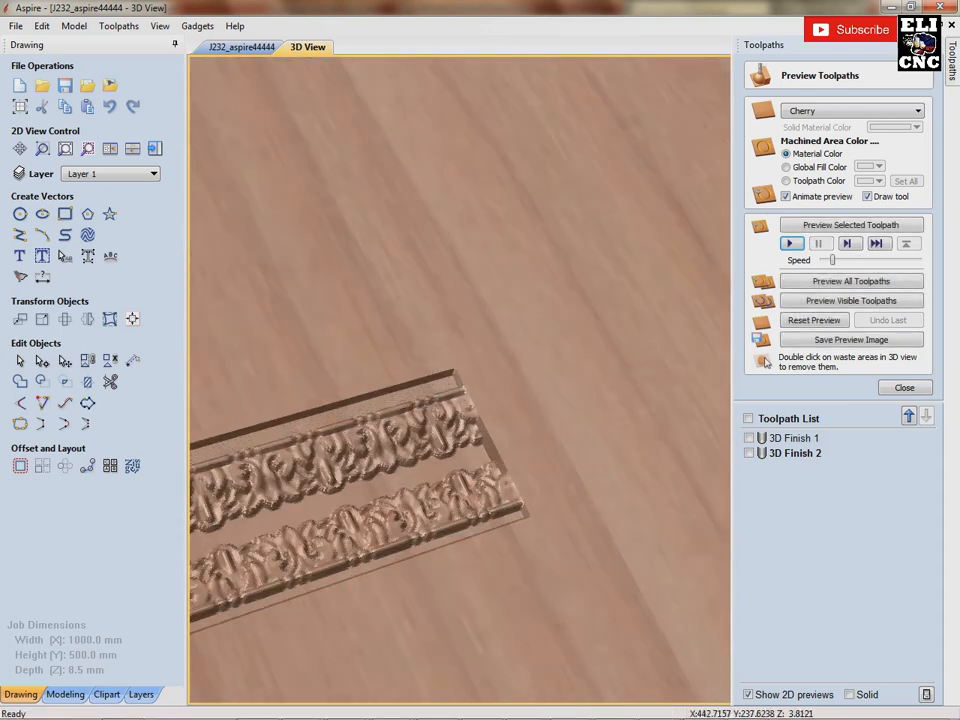
pyautogui.scroll(-4, 565, 368)
pyautogui.scroll(-5, 460, 380)
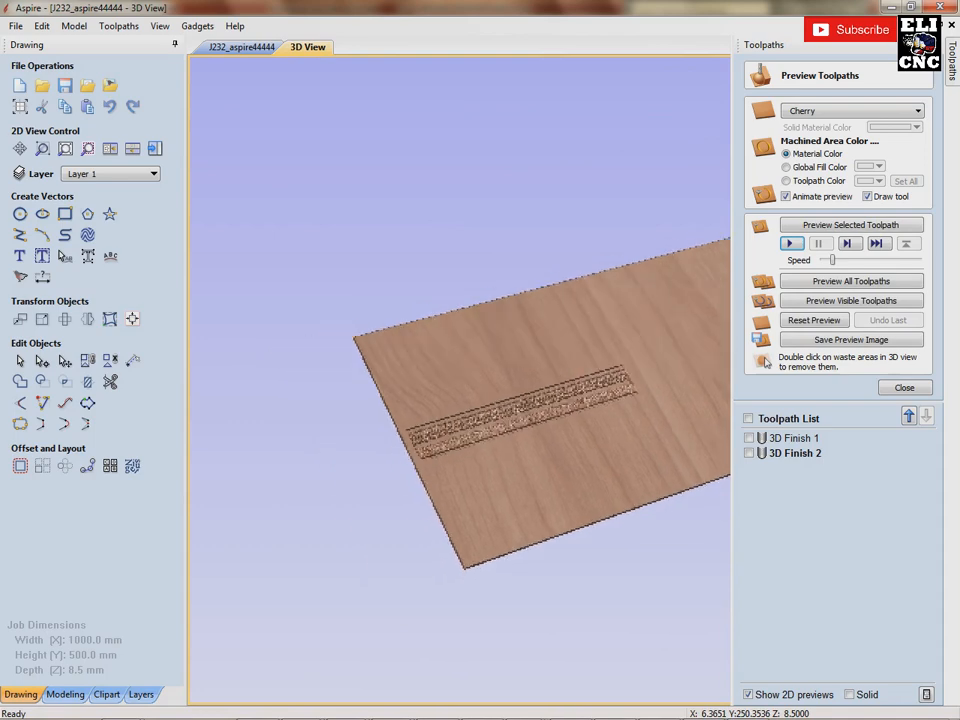
# Step: Reset the preview of the carved ornament rows, simulate the 3D Finish 2 toolpath again, and save the project
pyautogui.scroll(5, 530, 400)
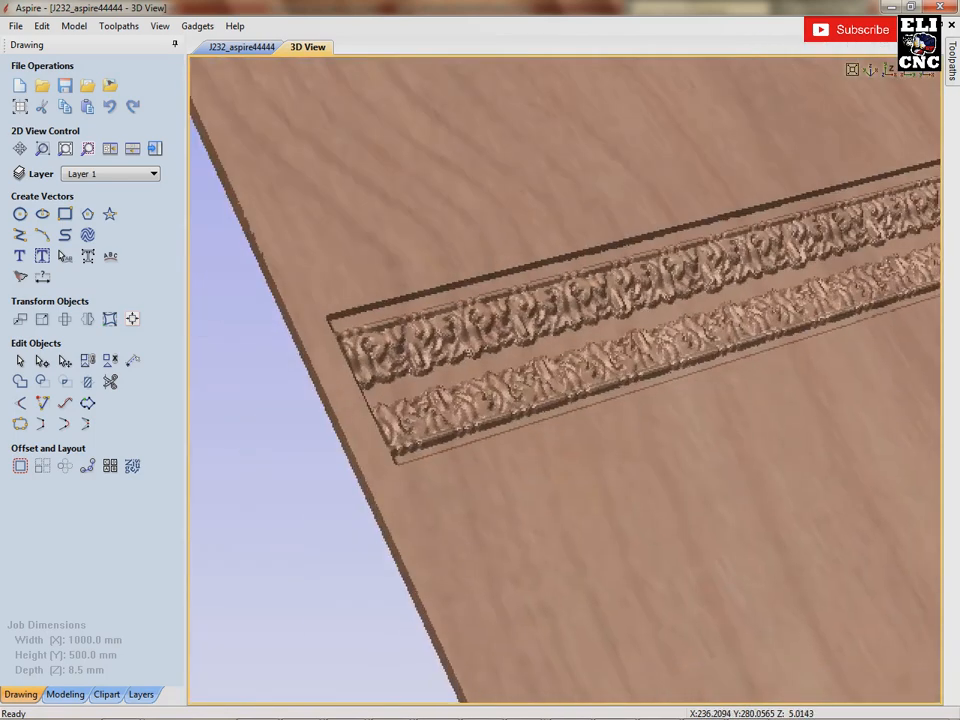
pyautogui.scroll(2, 550, 322)
pyautogui.moveTo(550, 322); pyautogui.dragTo(400, 548, button='middle')
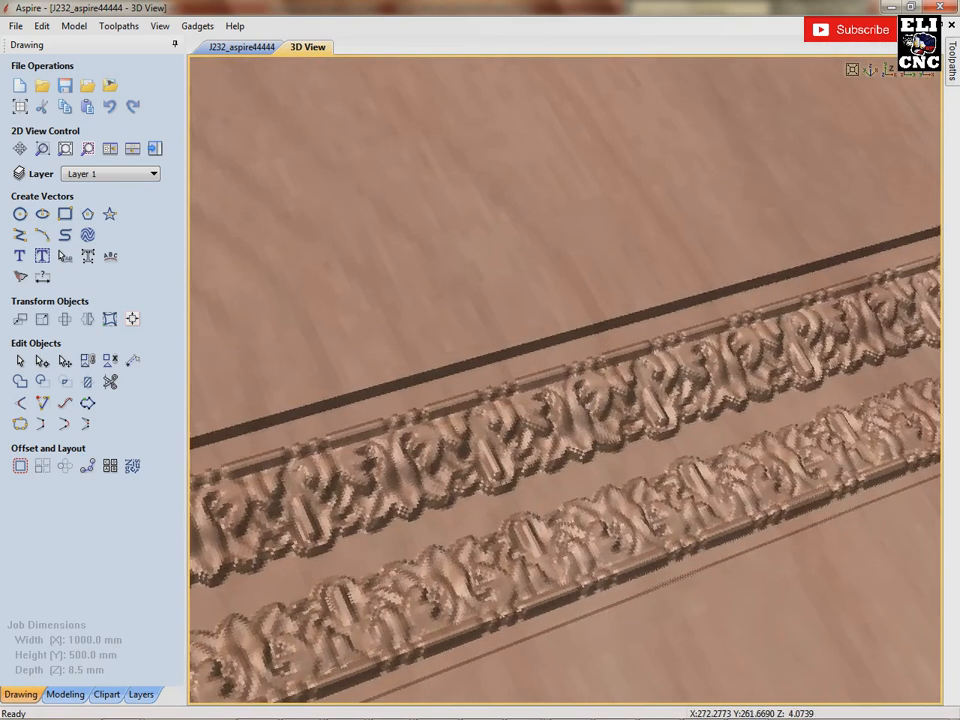
pyautogui.moveTo(952, 62)
pyautogui.click(814, 320)
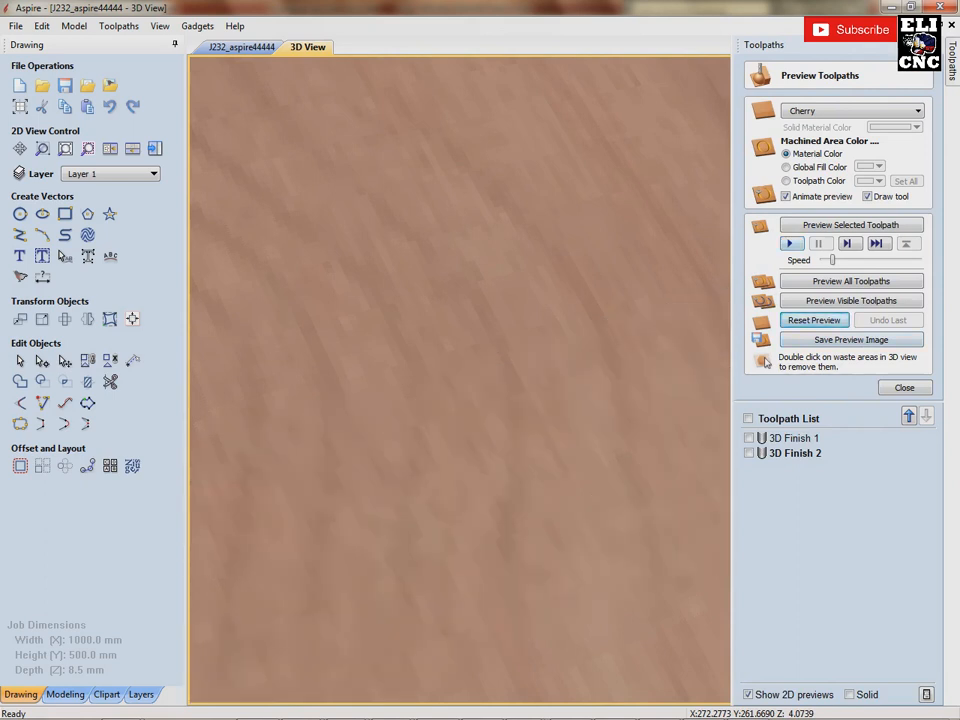
pyautogui.click(792, 244)
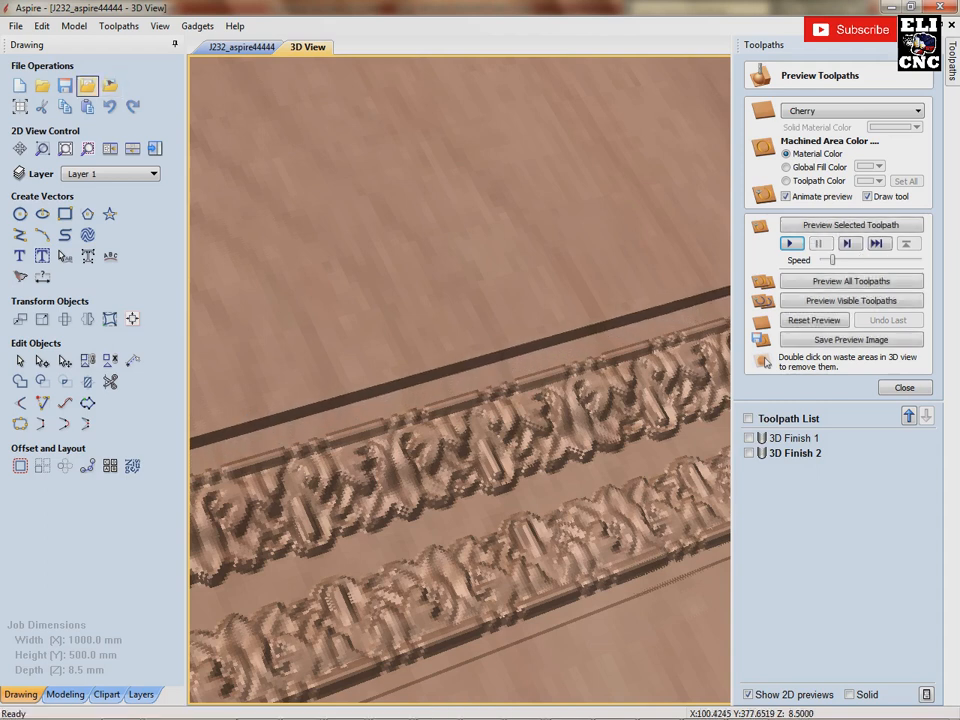
pyautogui.click(65, 86)
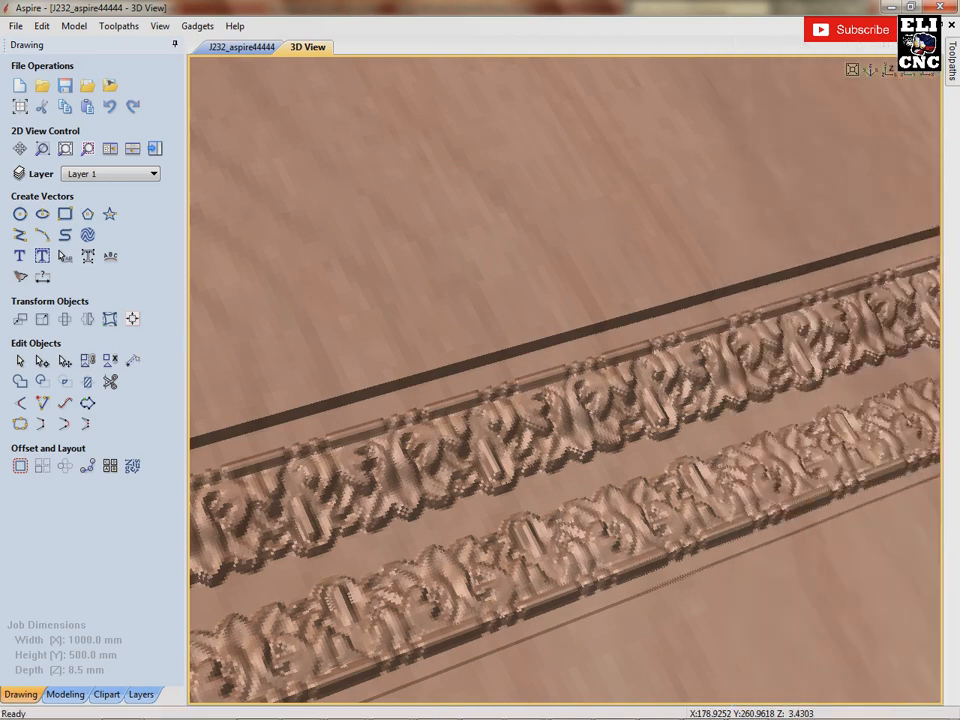
# Step: Examine the simulated carving of both ornament rows up close and from several angles, including the pocket's edges and ends
pyautogui.scroll(5, 565, 380)
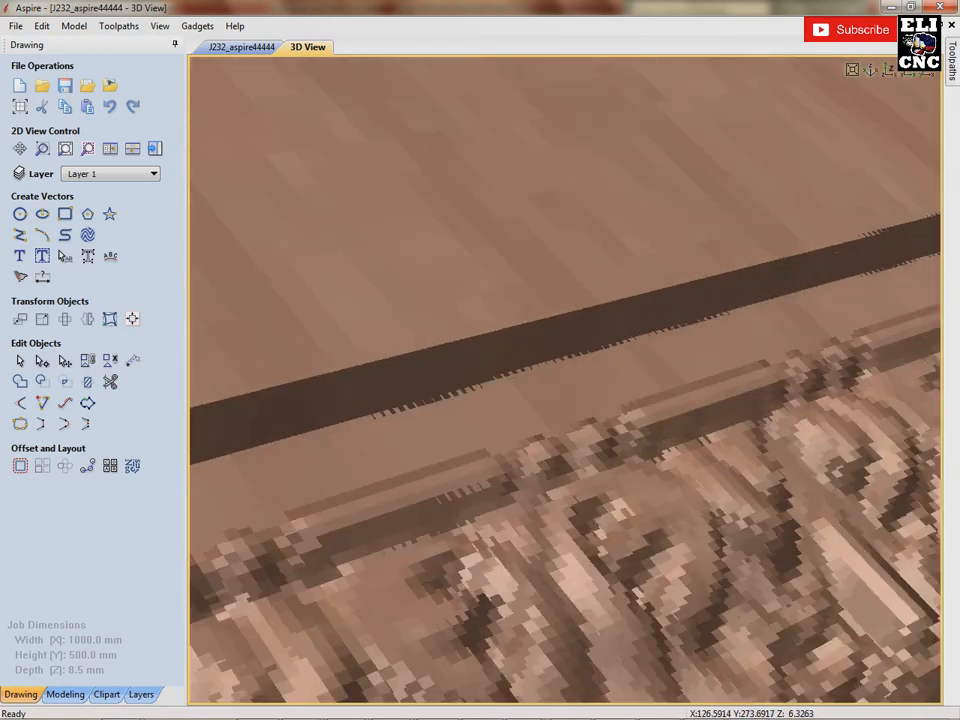
pyautogui.scroll(-5, 565, 380)
pyautogui.moveTo(565, 405); pyautogui.dragTo(660, 420)
pyautogui.moveTo(550, 440); pyautogui.dragTo(438, 433)
pyautogui.moveTo(430, 415); pyautogui.dragTo(640, 408, button='middle')
pyautogui.moveTo(640, 415); pyautogui.dragTo(585, 415)
pyautogui.scroll(-5, 565, 380)
pyautogui.scroll(5, 565, 380)
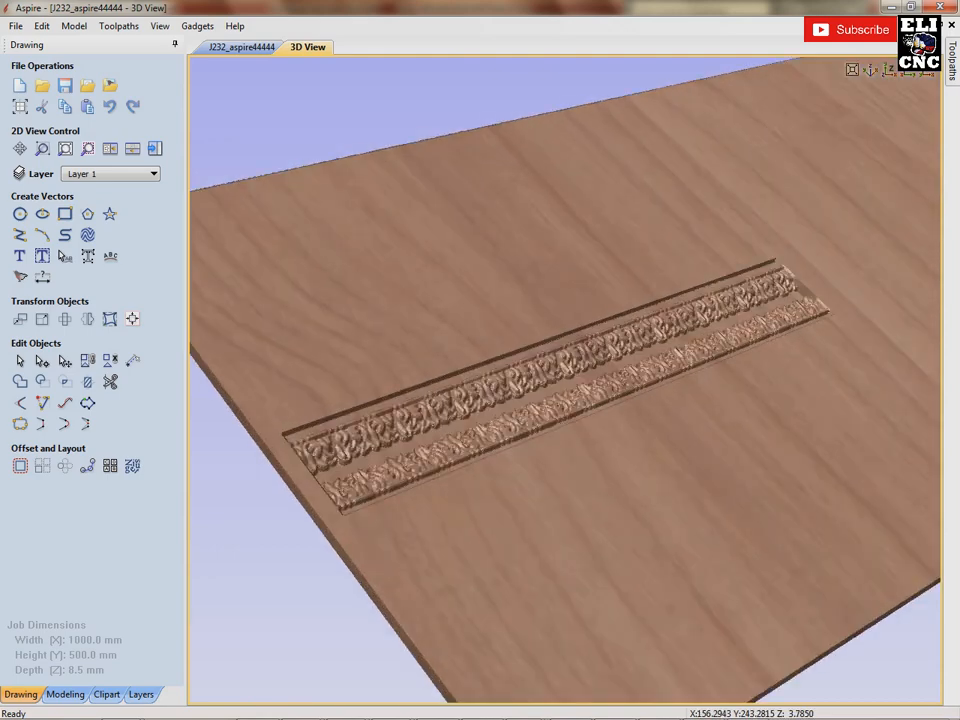
pyautogui.scroll(10, 565, 380)
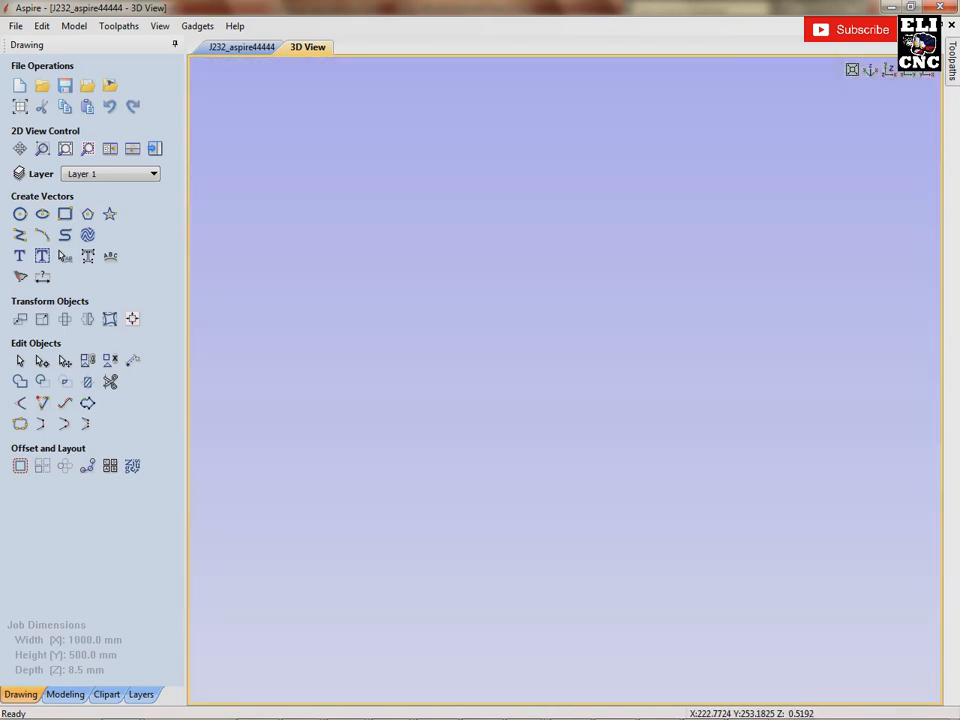
pyautogui.scroll(-8, 565, 380)
pyautogui.moveTo(520, 390); pyautogui.dragTo(415, 280)
pyautogui.moveTo(400, 400); pyautogui.dragTo(600, 450, button='middle')
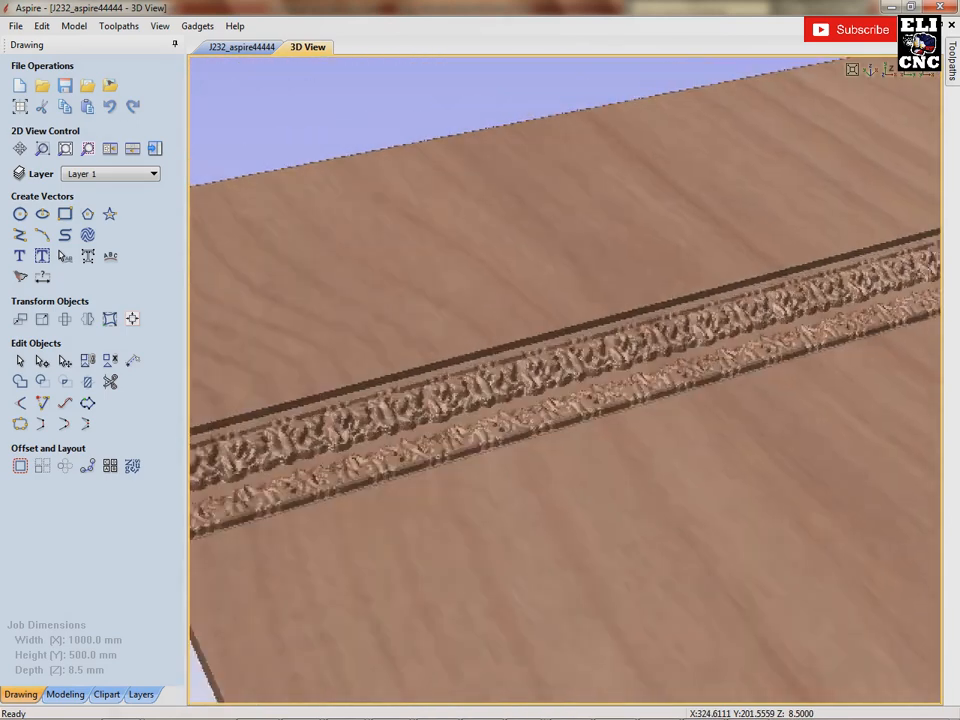
pyautogui.moveTo(580, 430); pyautogui.dragTo(310, 430)
pyautogui.moveTo(640, 360); pyautogui.dragTo(440, 430, button='middle')
pyautogui.moveTo(690, 365); pyautogui.dragTo(580, 385)
pyautogui.moveTo(715, 335); pyautogui.dragTo(598, 472, button='middle')
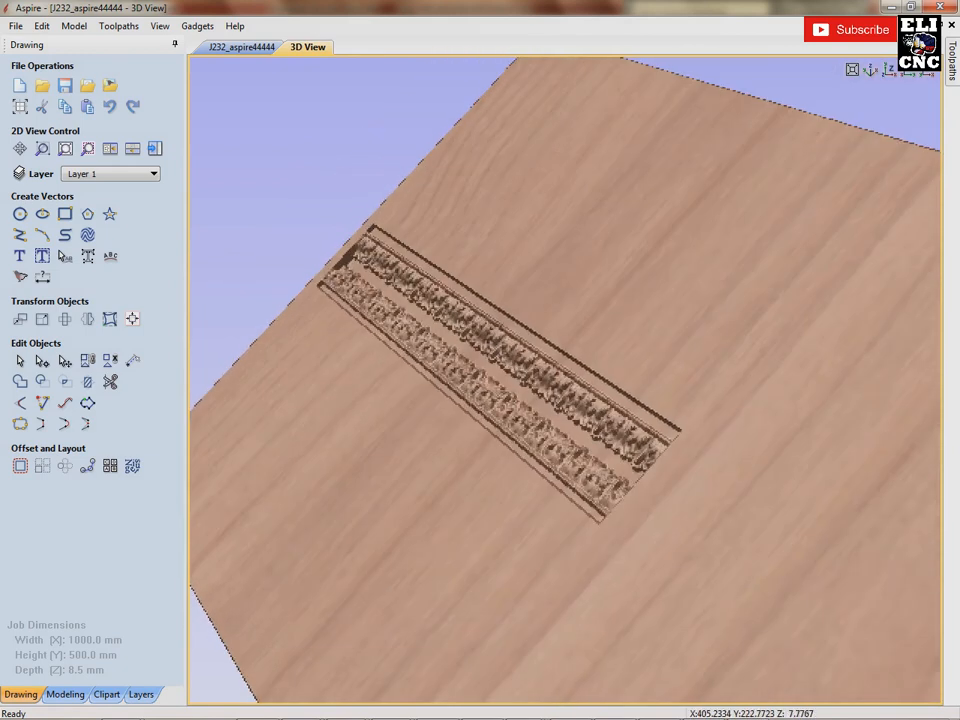
pyautogui.scroll(3, 610, 450)
pyautogui.moveTo(620, 430); pyautogui.dragTo(575, 345)
pyautogui.moveTo(560, 420); pyautogui.dragTo(578, 348, button='middle')
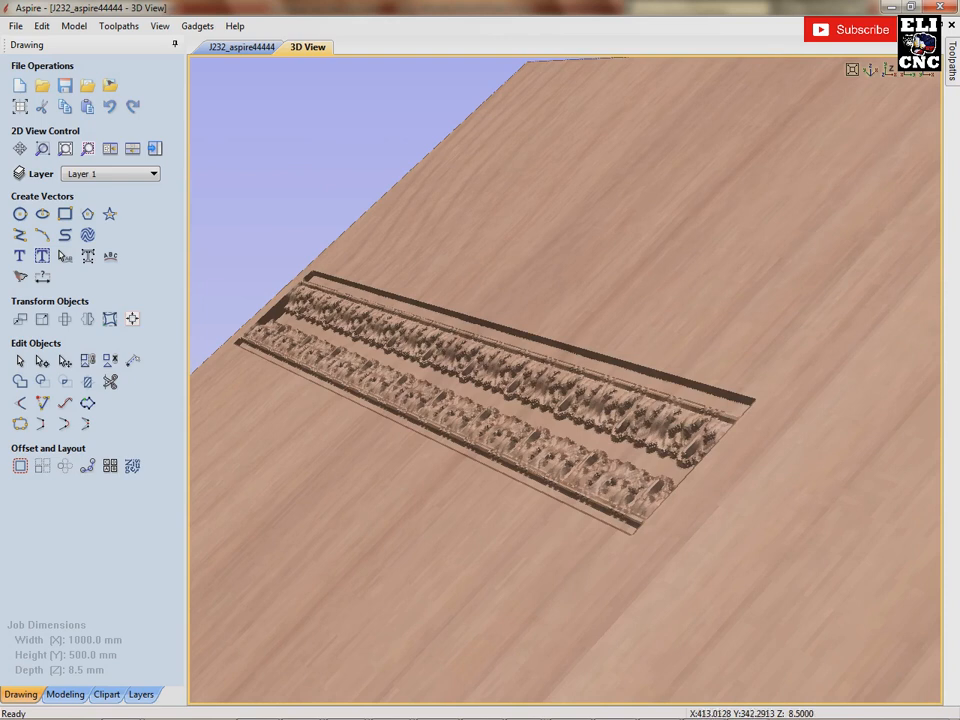
# Step: Close the toolpath preview, inspect the original 3D moulding relief, and save the project
pyautogui.moveTo(952, 63)
pyautogui.click(904, 387)
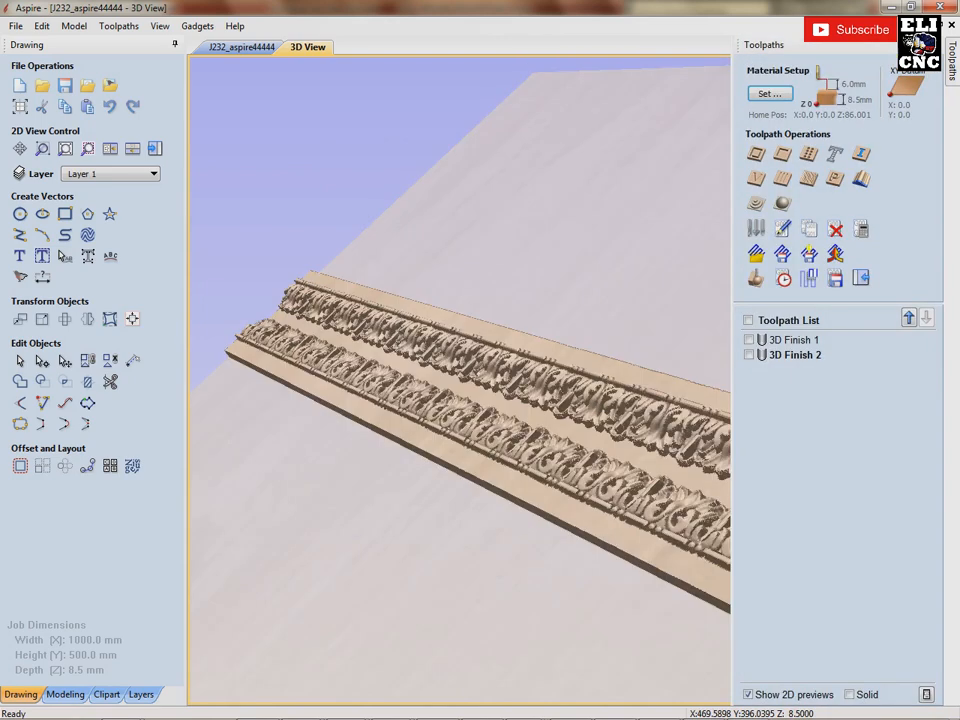
pyautogui.moveTo(500, 410); pyautogui.dragTo(565, 425)
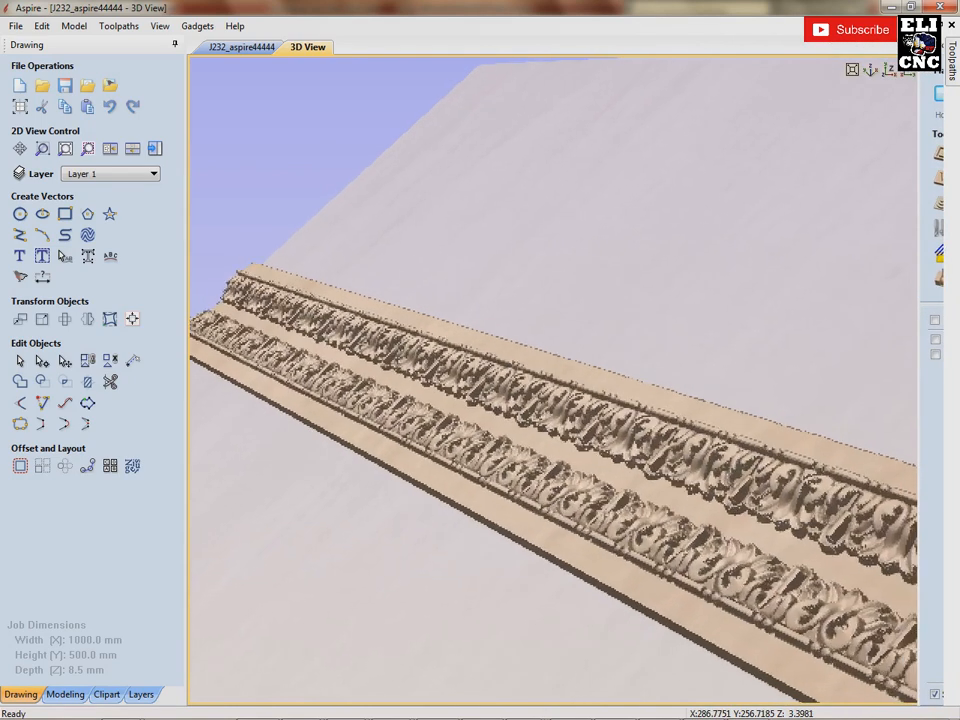
pyautogui.moveTo(878, 627); pyautogui.dragTo(745, 490)
pyautogui.moveTo(520, 410); pyautogui.dragTo(430, 390)
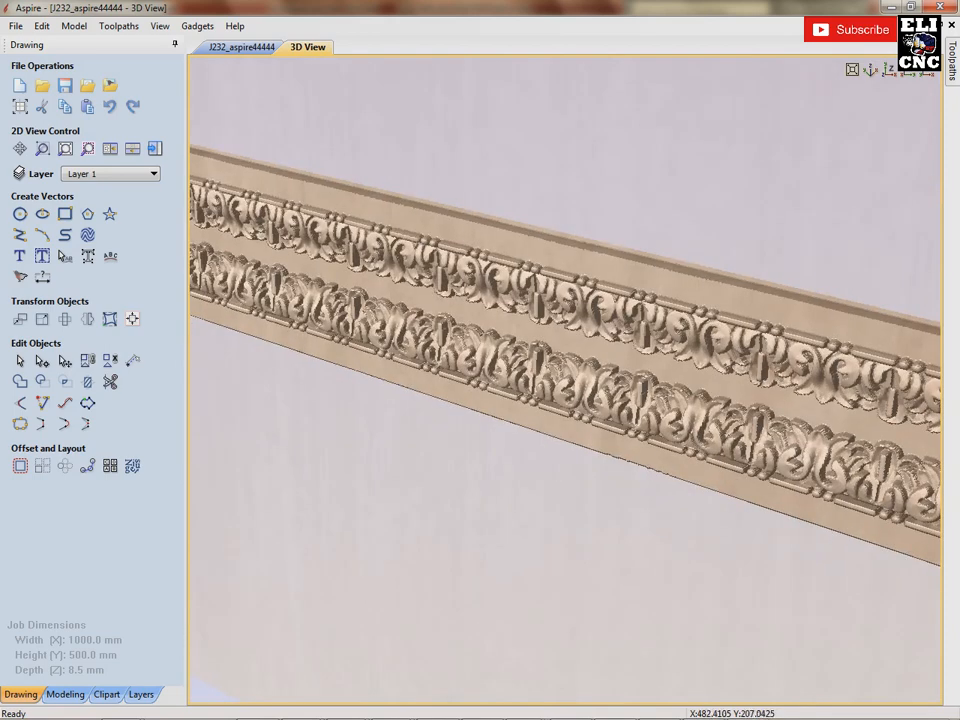
pyautogui.scroll(6, 565, 380)
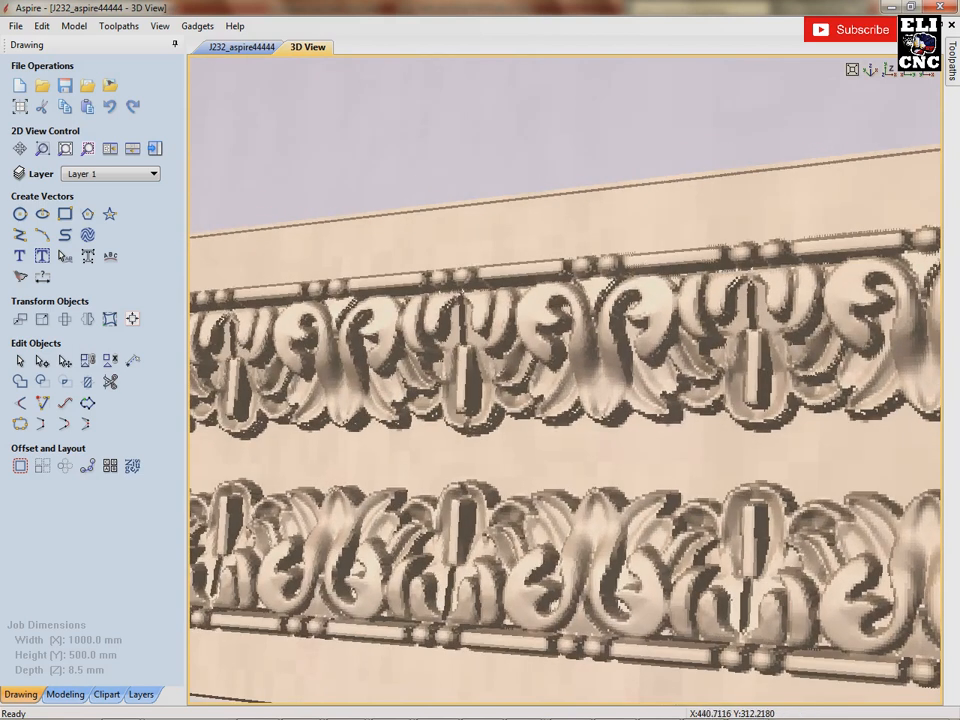
pyautogui.hotkey('ctrl', 's')
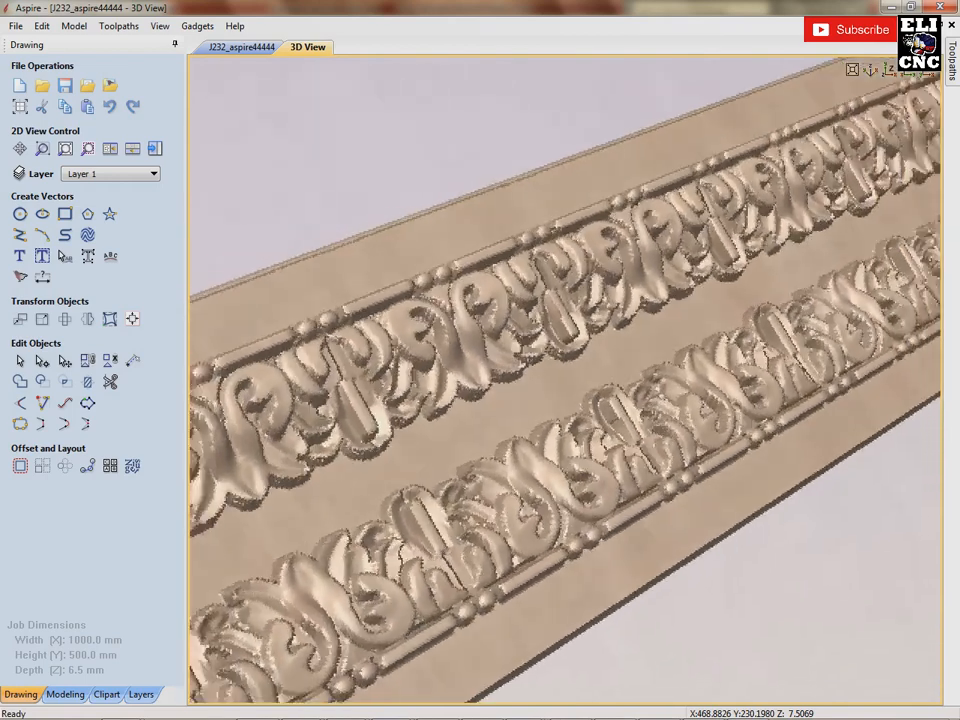
# Step: Examine the moulding relief's leaf scrolls, bead borders and side walls up close from low and overhead angles
pyautogui.moveTo(567, 390); pyautogui.dragTo(620, 345)
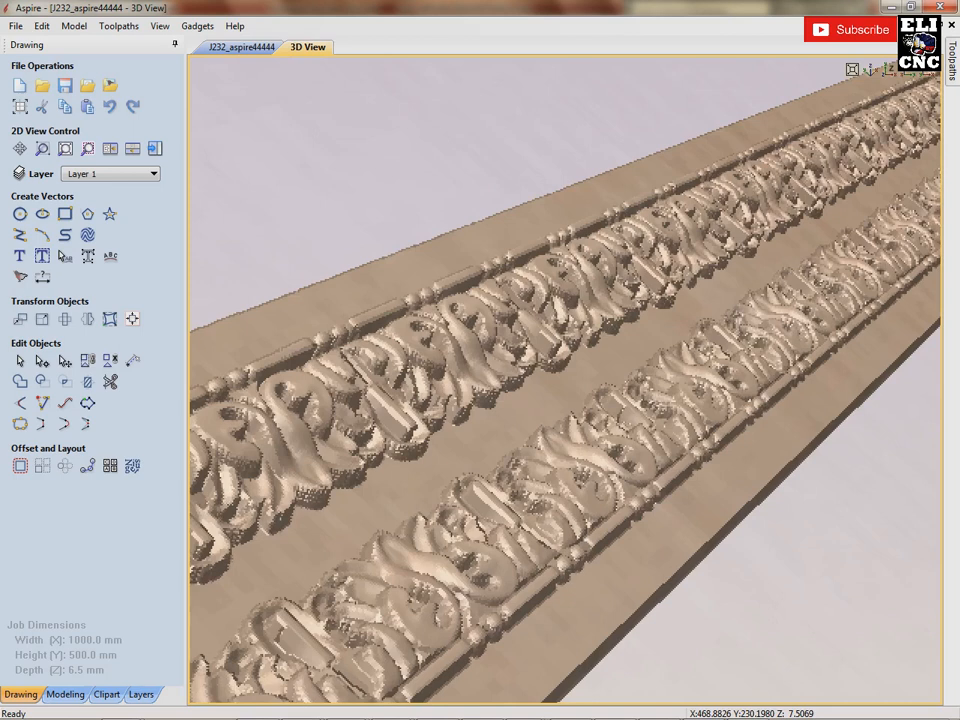
pyautogui.moveTo(545, 402); pyautogui.dragTo(508, 475)
pyautogui.moveTo(622, 398); pyautogui.dragTo(499, 417)
pyautogui.moveTo(590, 397); pyautogui.dragTo(629, 400)
pyautogui.scroll(3, 549, 408)
pyautogui.scroll(-3, 629, 400)
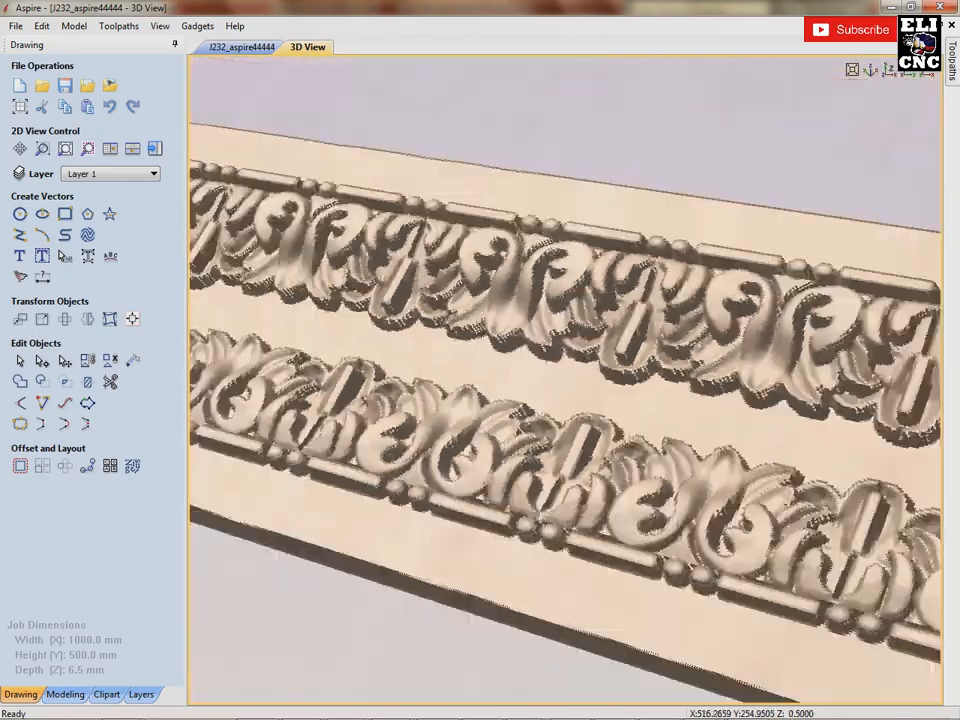
pyautogui.scroll(-5, 565, 400)
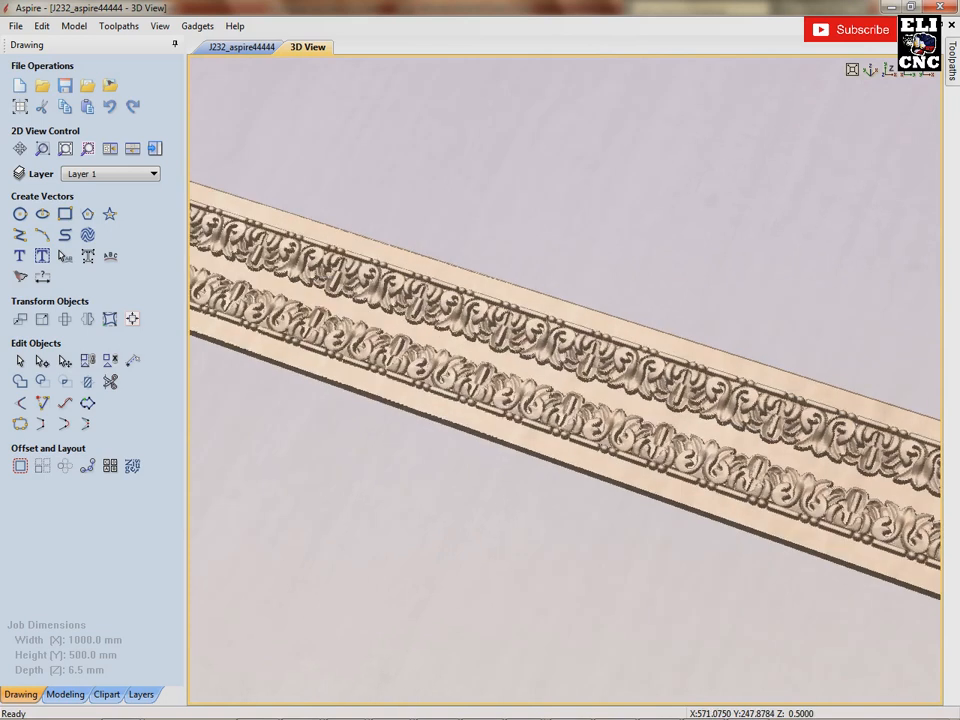
pyautogui.moveTo(545, 535)
pyautogui.mouseDown()
pyautogui.moveTo(684, 525)
pyautogui.moveTo(650, 560)
pyautogui.moveTo(600, 560)
pyautogui.mouseUp()
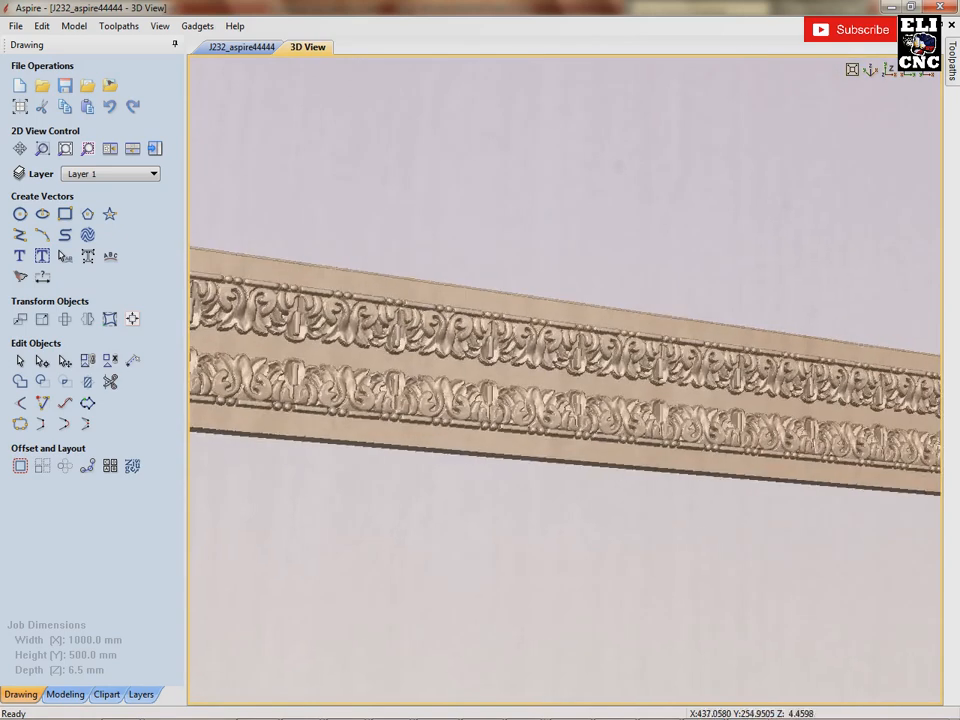
pyautogui.scroll(5, 565, 400)
pyautogui.moveTo(540, 300); pyautogui.dragTo(592, 384, button='middle')
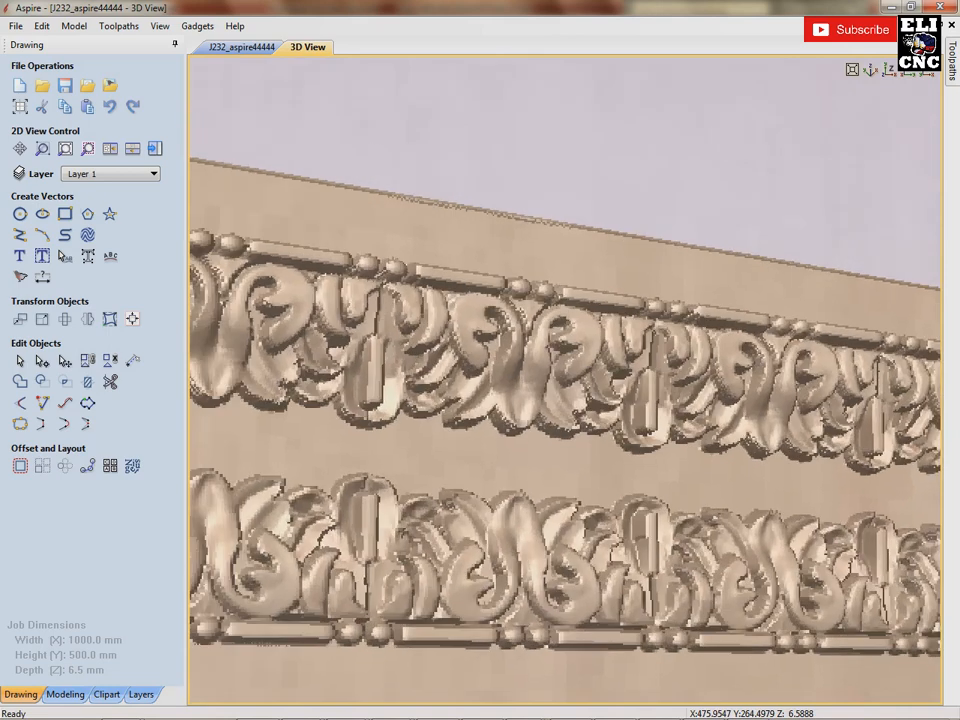
pyautogui.scroll(4, 592, 384)
pyautogui.scroll(3, 582, 386)
pyautogui.moveTo(525, 385); pyautogui.dragTo(575, 415)
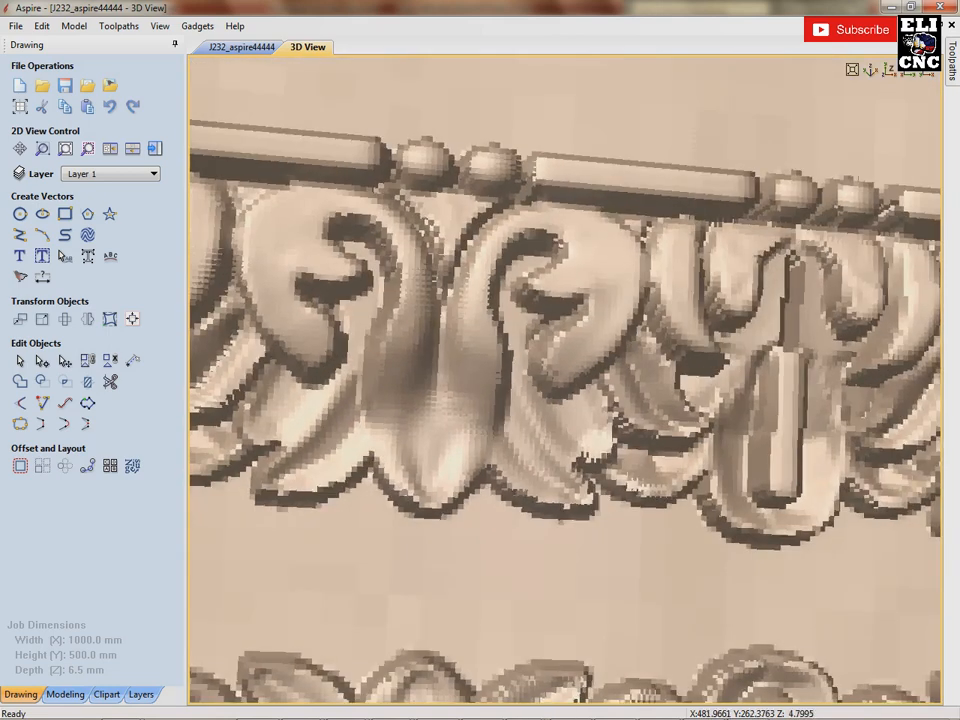
pyautogui.scroll(3, 566, 382)
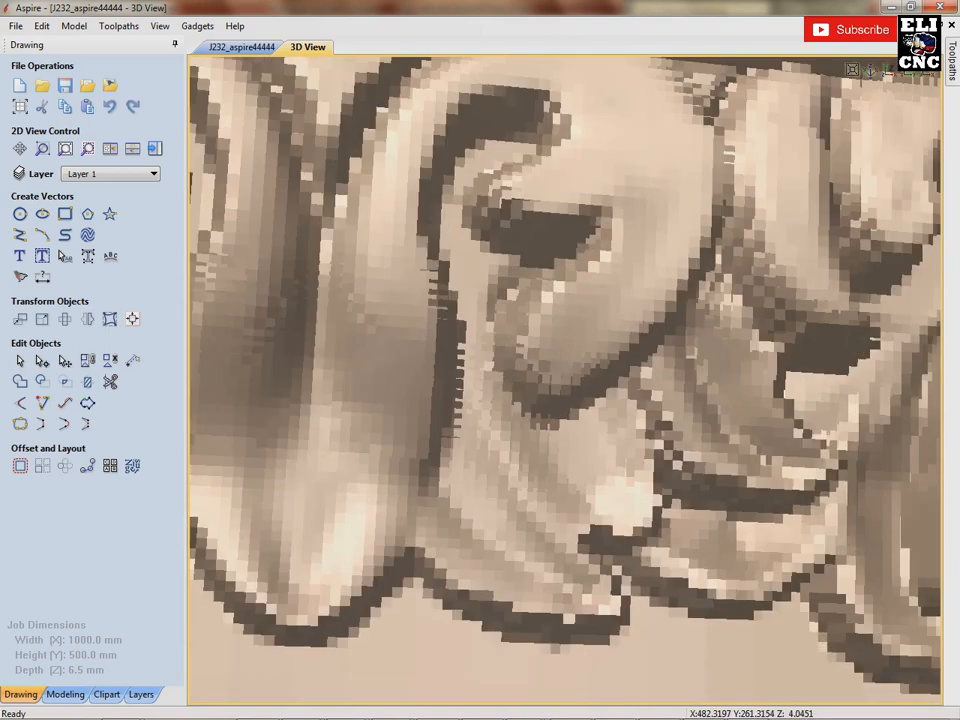
pyautogui.scroll(-4, 566, 382)
pyautogui.scroll(-3, 420, 403)
pyautogui.moveTo(421, 407); pyautogui.dragTo(402, 370)
pyautogui.moveTo(430, 412); pyautogui.dragTo(365, 393)
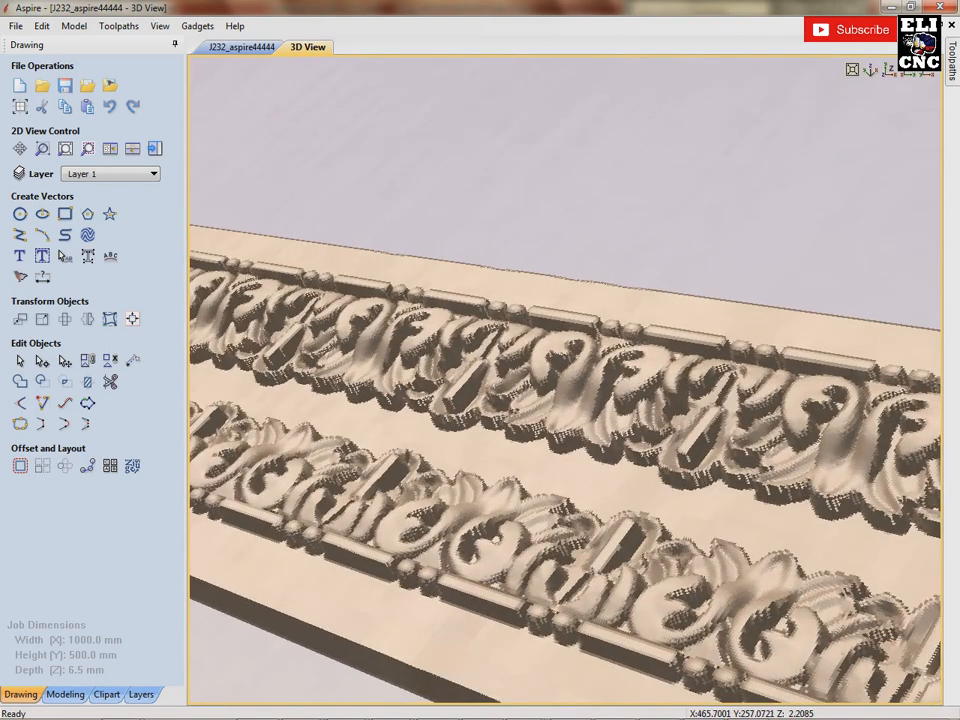
pyautogui.moveTo(549, 437); pyautogui.dragTo(508, 443)
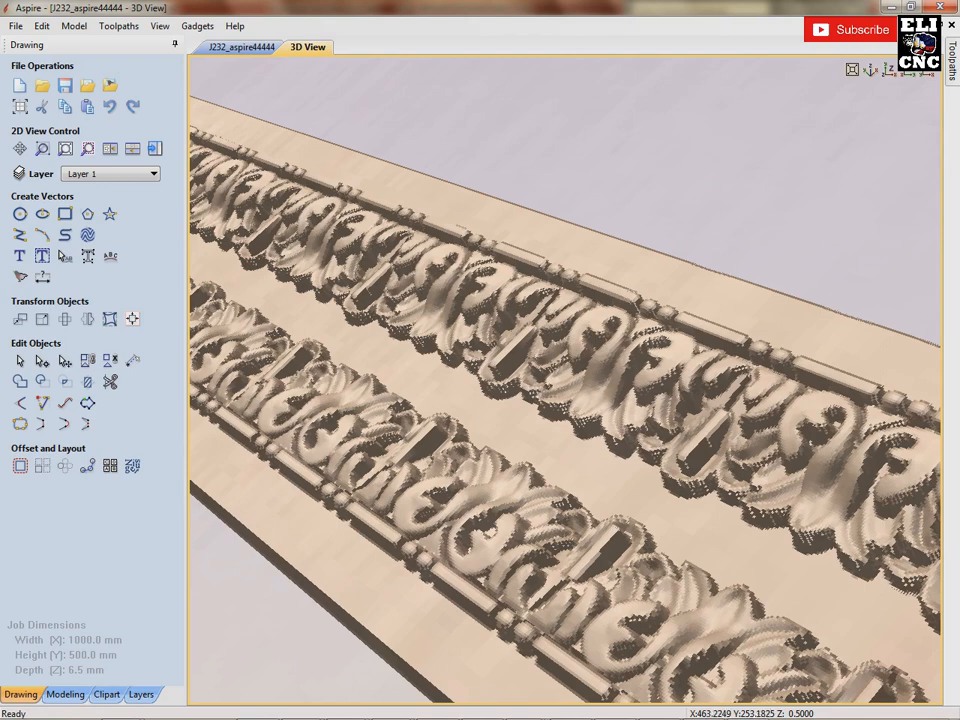
pyautogui.moveTo(582, 452); pyautogui.dragTo(632, 452)
# Step: Draw a square-cornered rectangle about 240 mm wide and 31 mm high around part of the upper ornament row in the 2D view
pyautogui.click(242, 47)
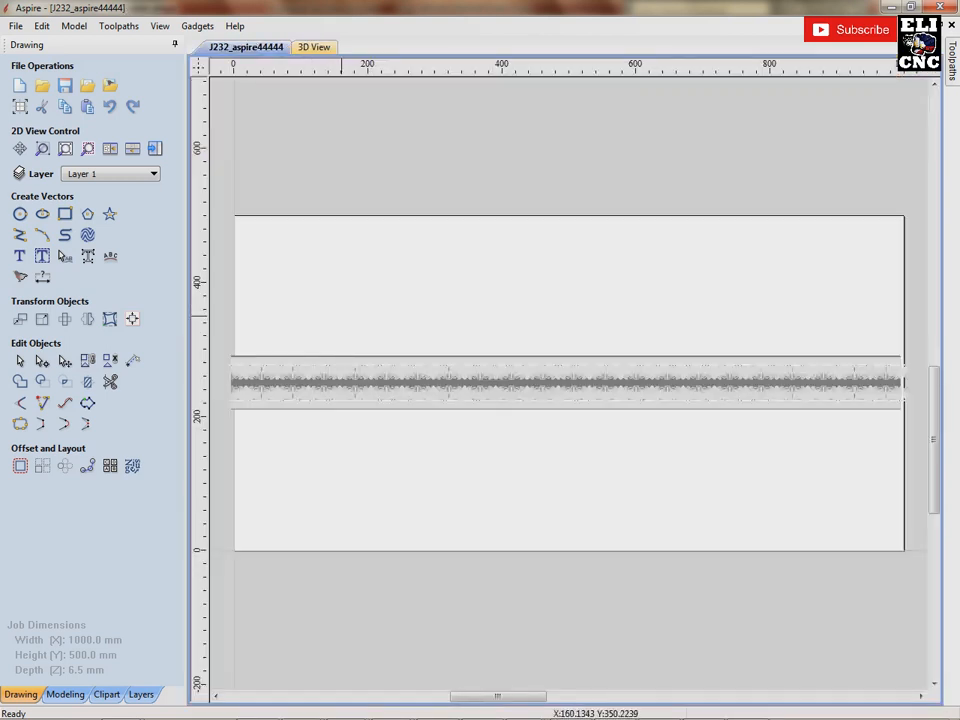
pyautogui.scroll(6, 303, 366)
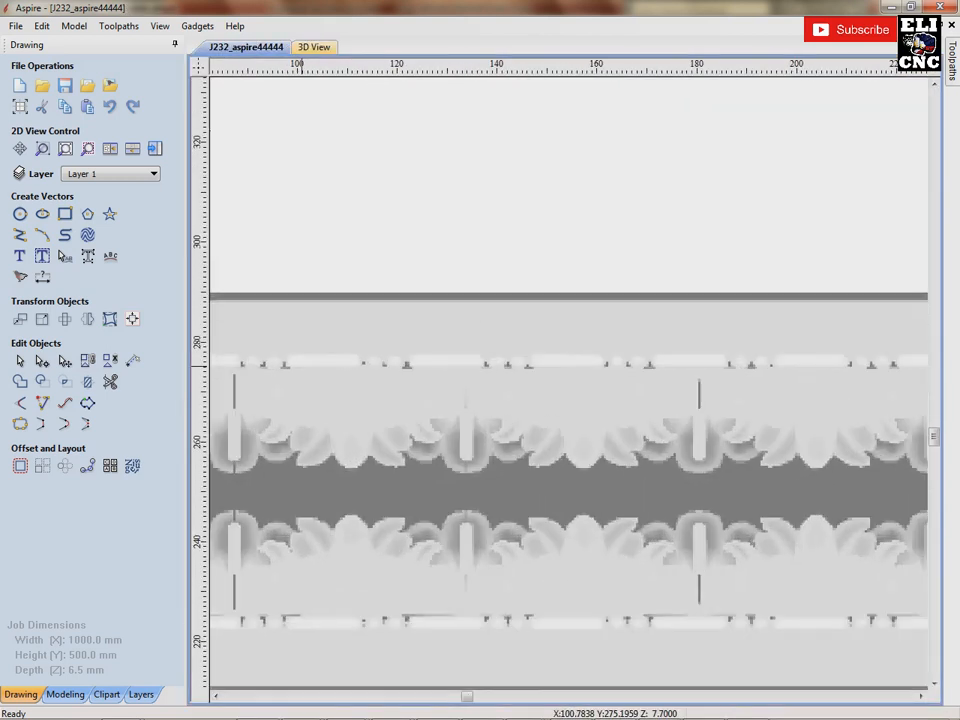
pyautogui.scroll(-5, 301, 368)
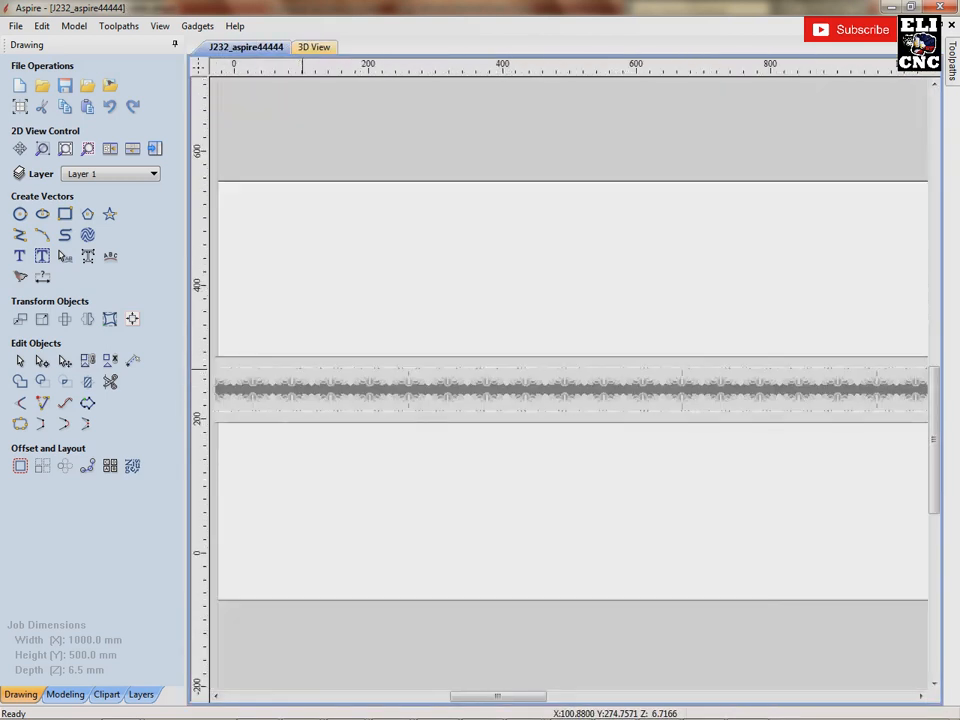
pyautogui.scroll(2, 245, 375)
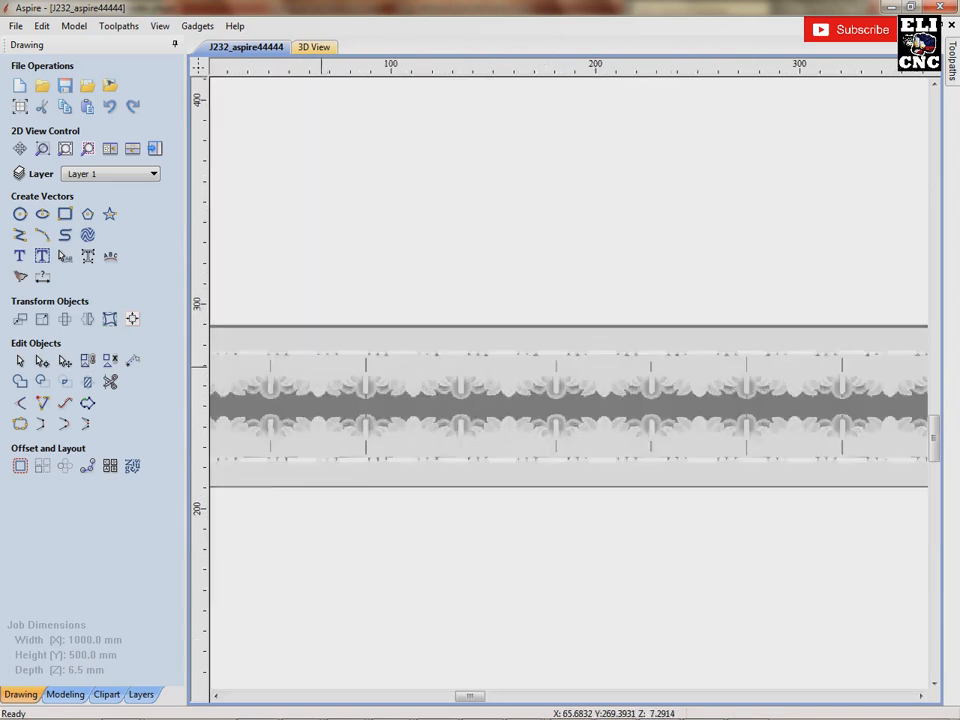
pyautogui.scroll(1, 321, 367)
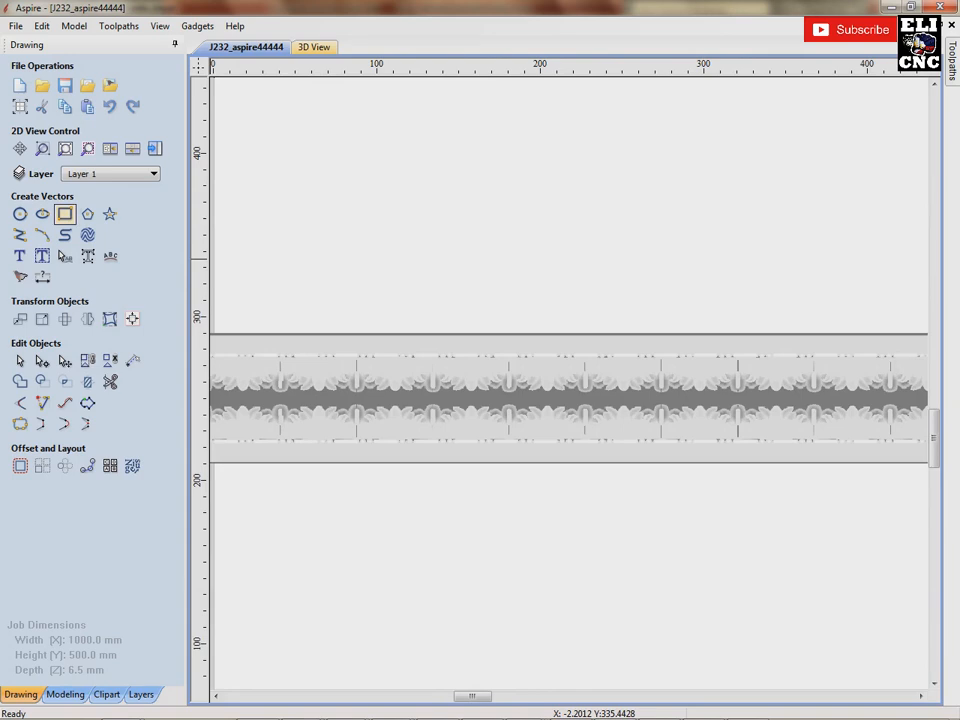
pyautogui.click(65, 214)
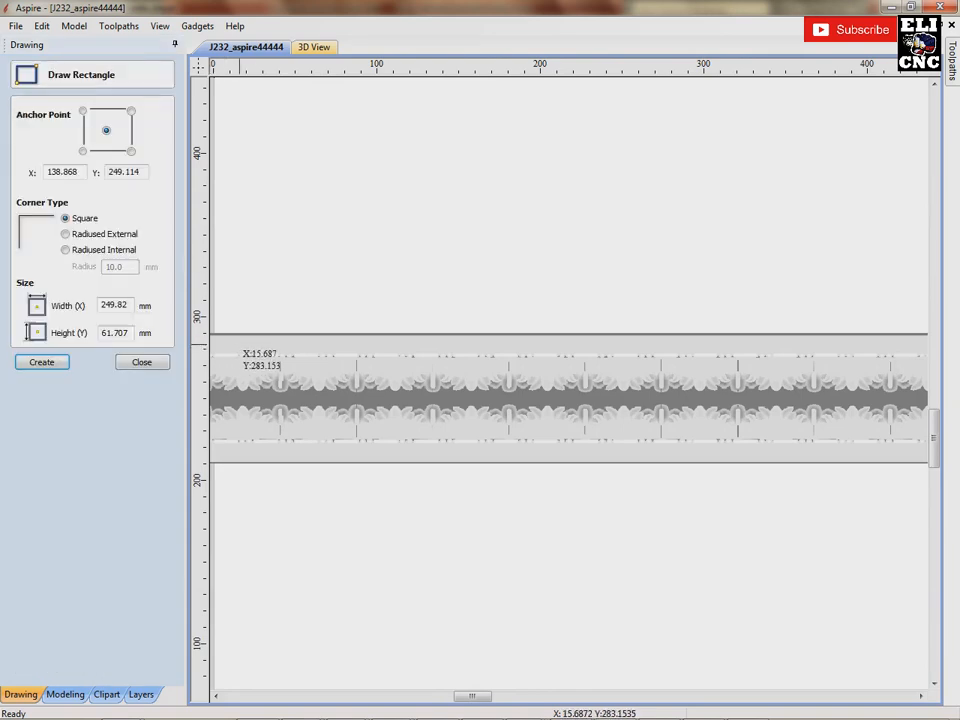
pyautogui.moveTo(237, 347); pyautogui.dragTo(631, 397)
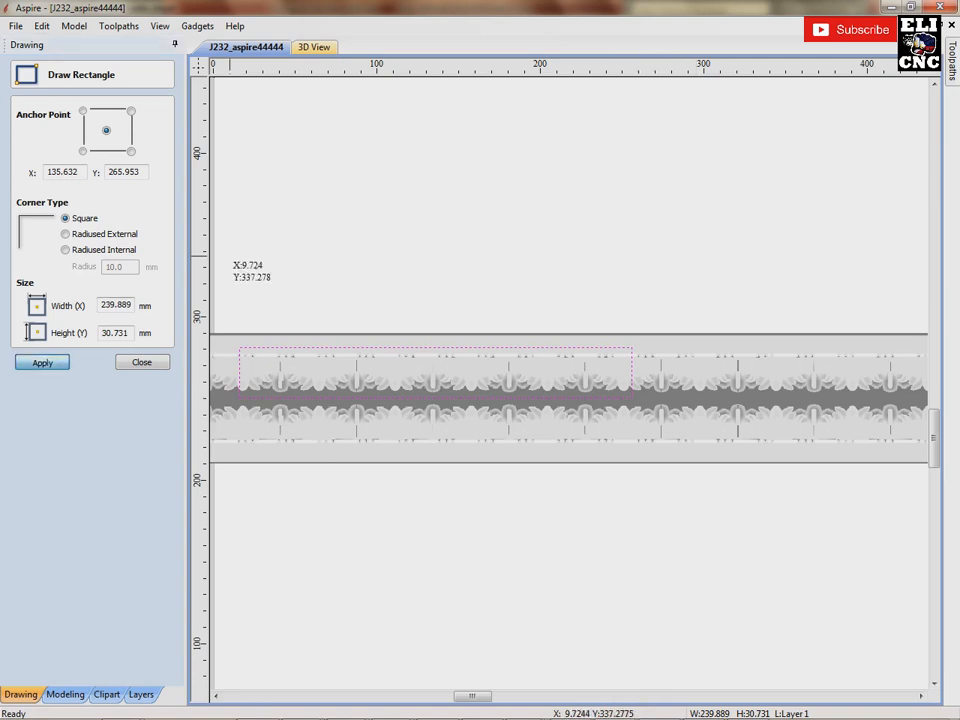
pyautogui.click(42, 363)
pyautogui.click(142, 363)
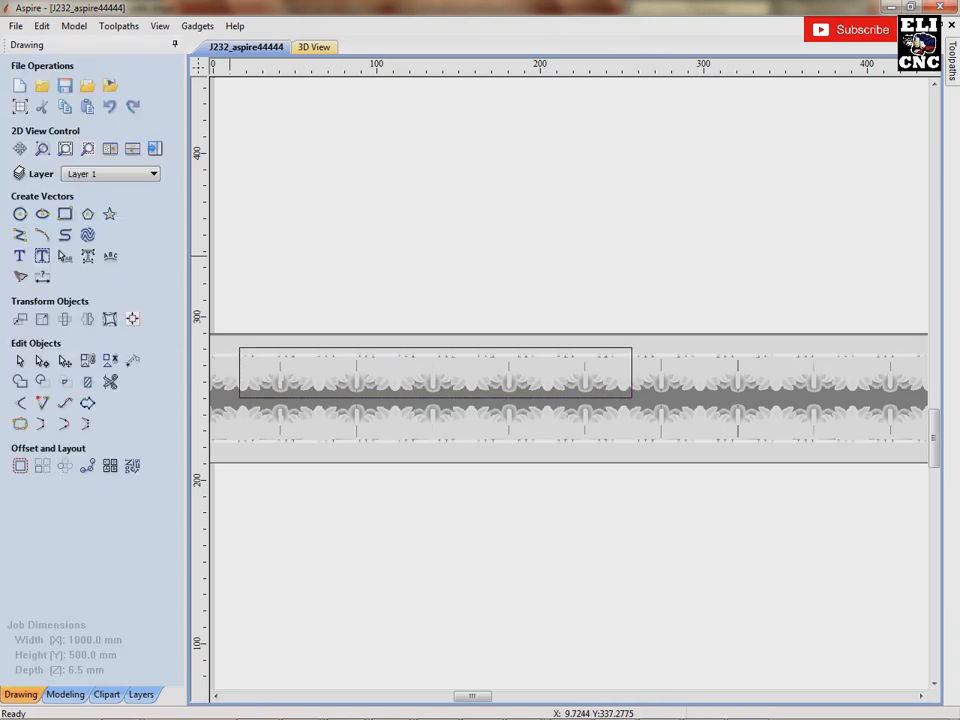
# Step: Start a 3D finish toolpath and select the rectangle around the upper ornament row
pyautogui.click(65, 695)
pyautogui.click(141, 695)
pyautogui.moveTo(952, 62)
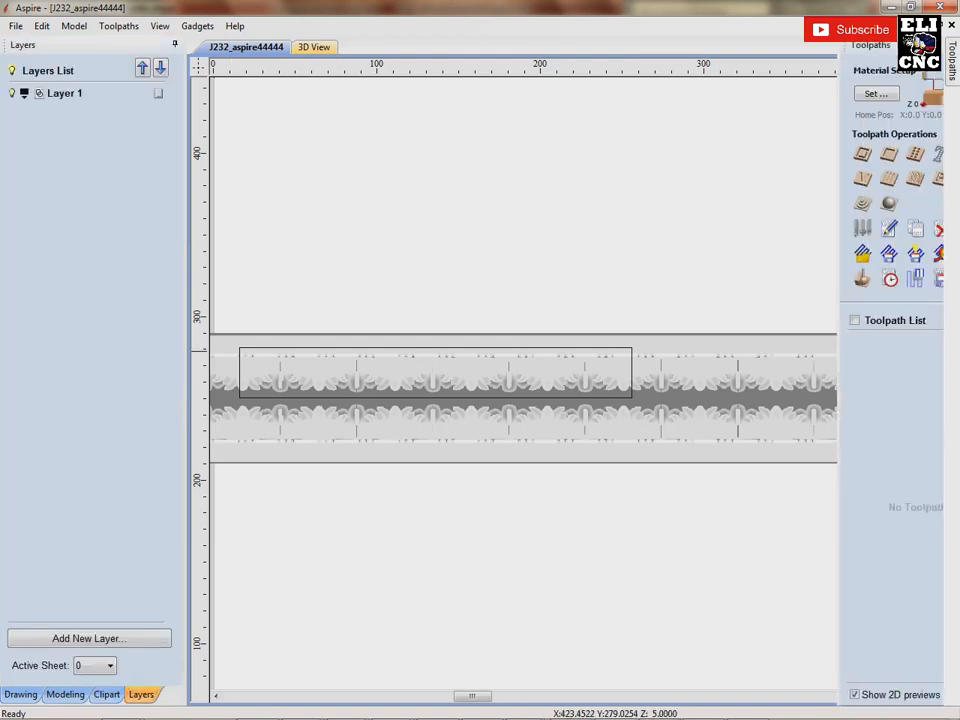
pyautogui.click(782, 204)
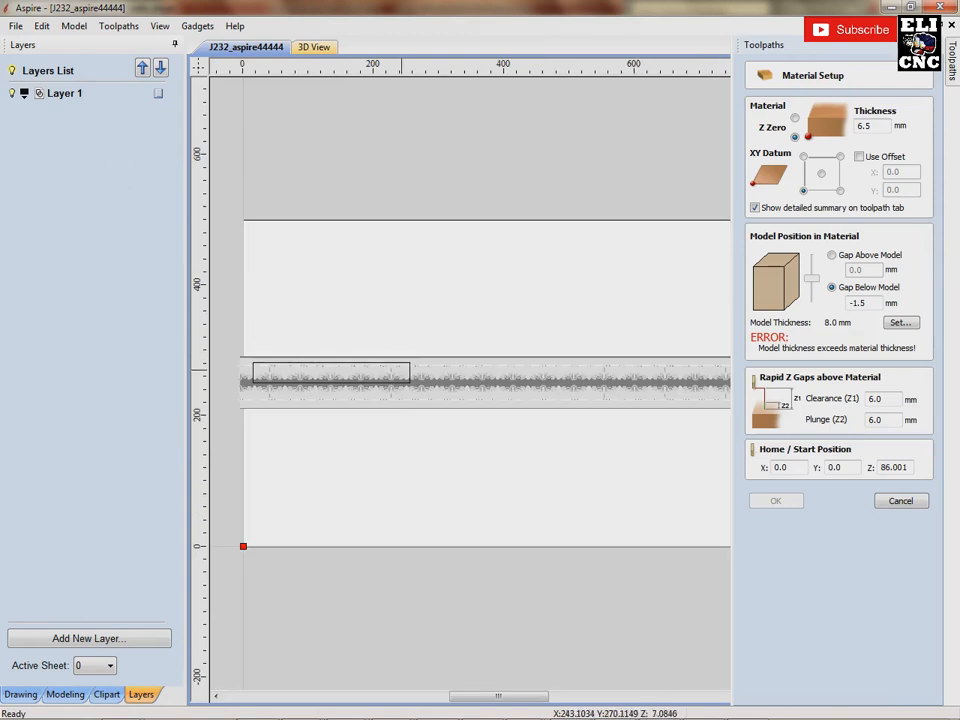
pyautogui.click(405, 362)
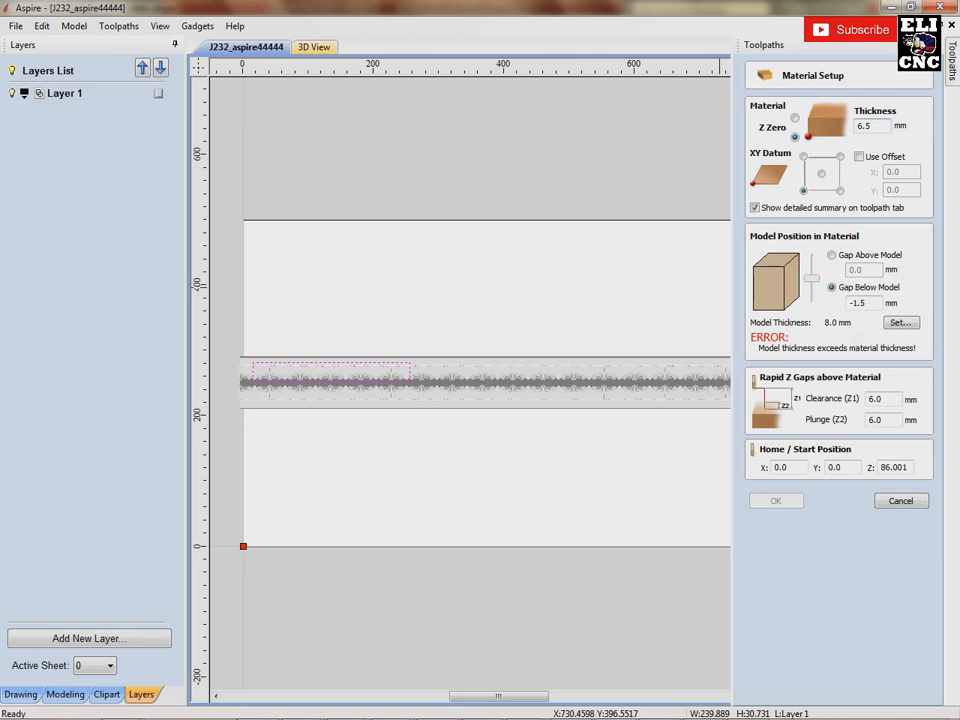
# Step: Set the material thickness to 8.5 mm and use Gap Below Model for the model's position in the material
pyautogui.doubleClick(867, 126)
pyautogui.write('7.5')
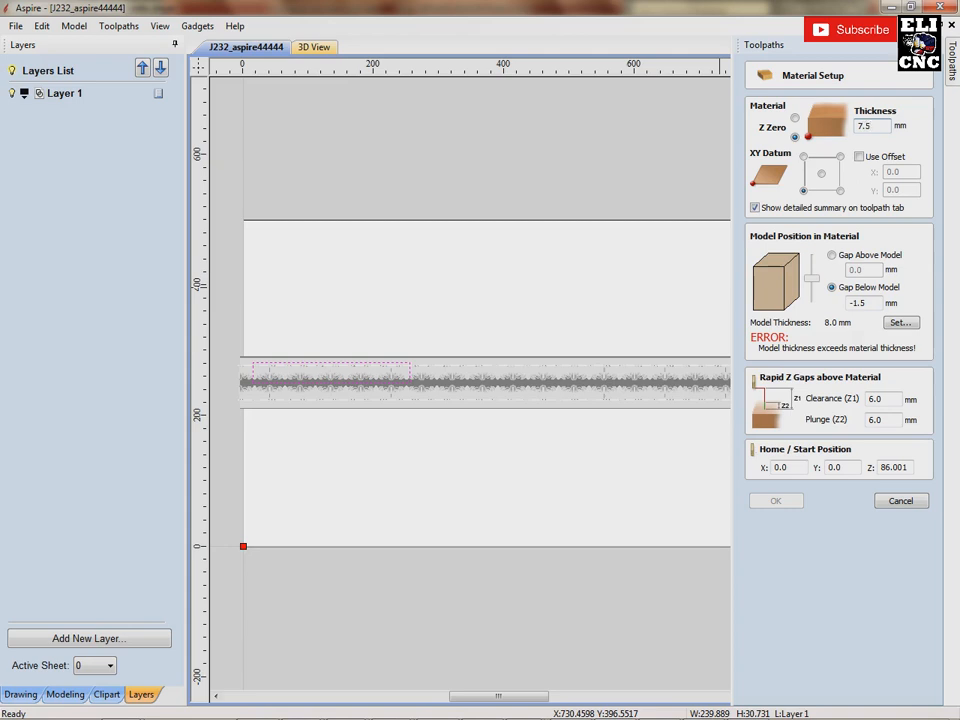
pyautogui.doubleClick(866, 126)
pyautogui.write('8.5')
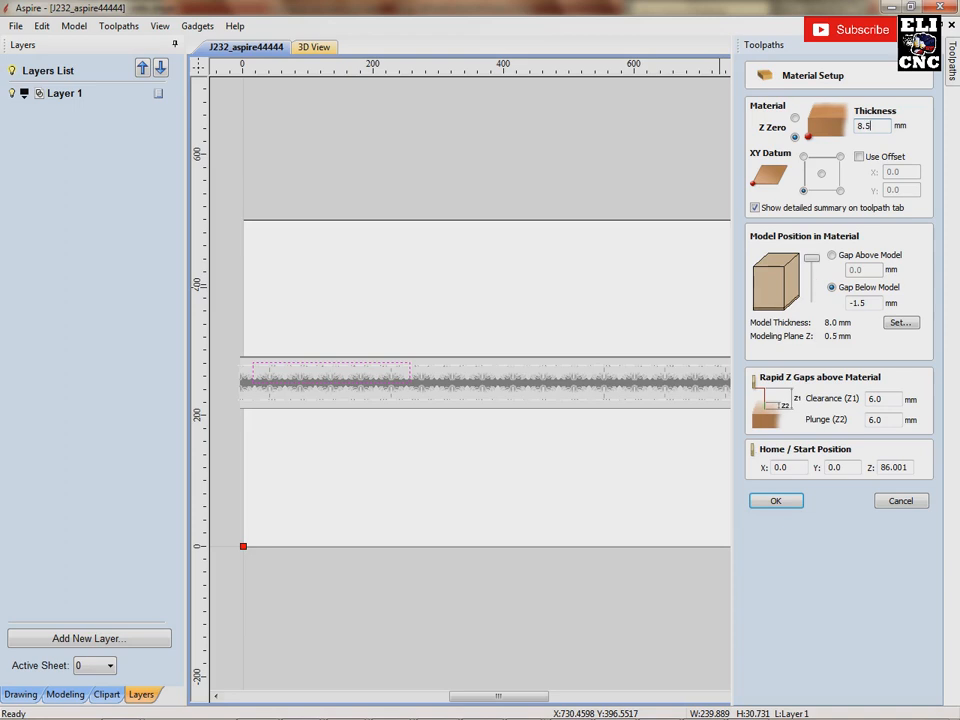
pyautogui.click(832, 255)
pyautogui.click(832, 288)
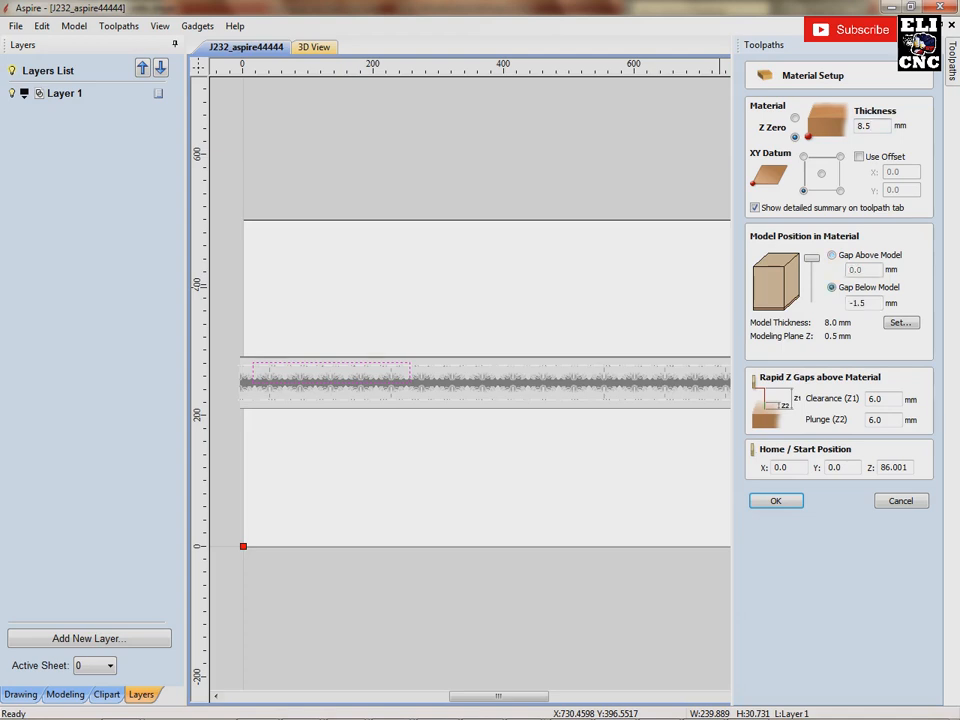